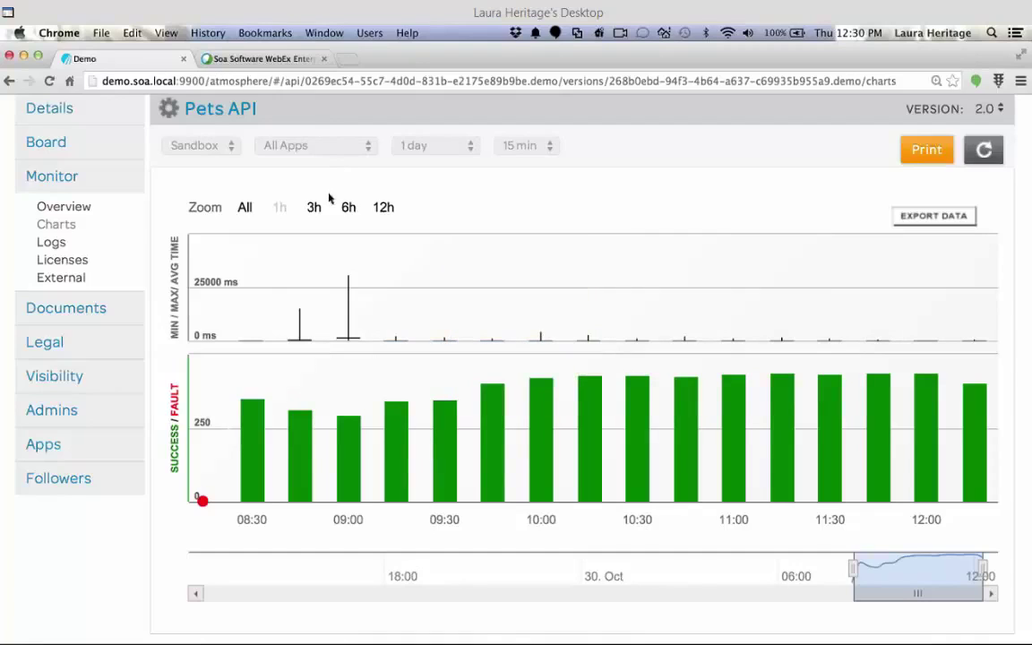
# Filter the Pets API monitoring charts to the TurboShop - 1.0 app.
pyautogui.click(202, 144)
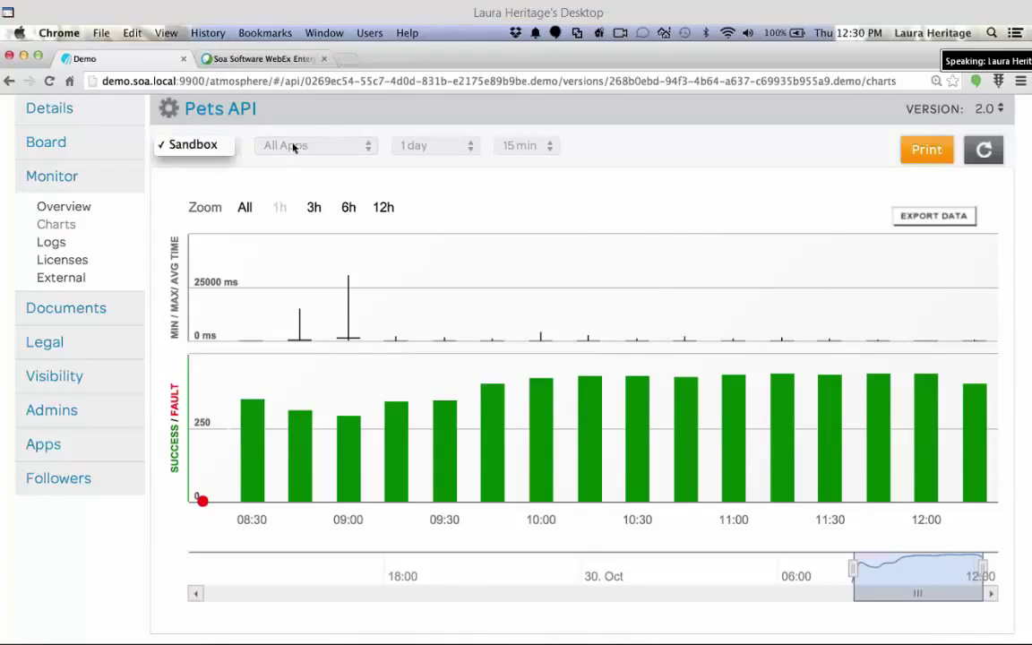
pyautogui.click(293, 147)
pyautogui.click(293, 146)
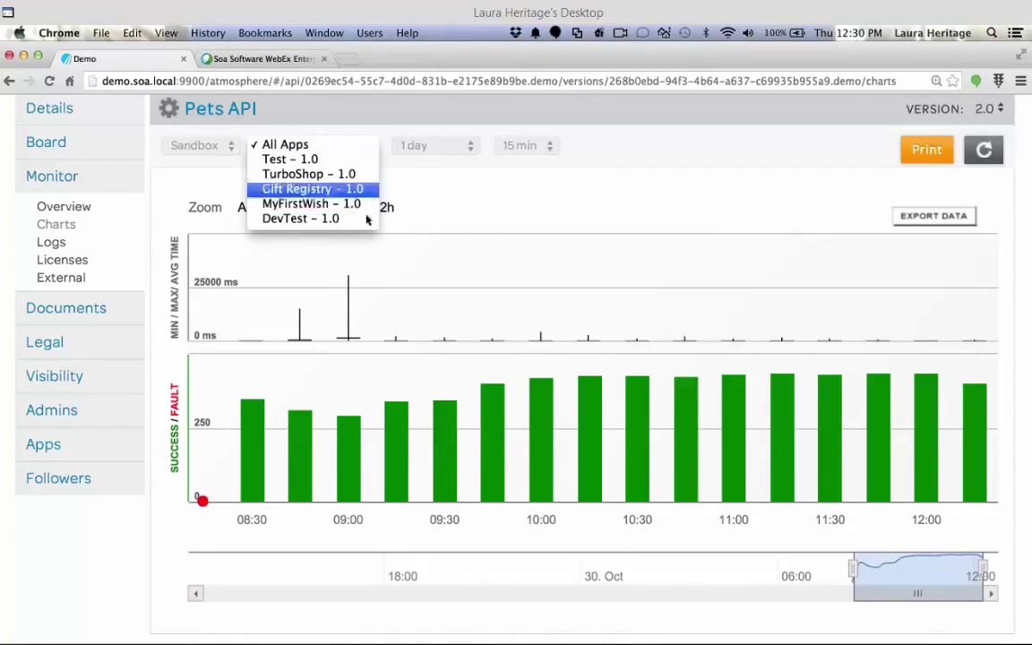
pyautogui.click(324, 175)
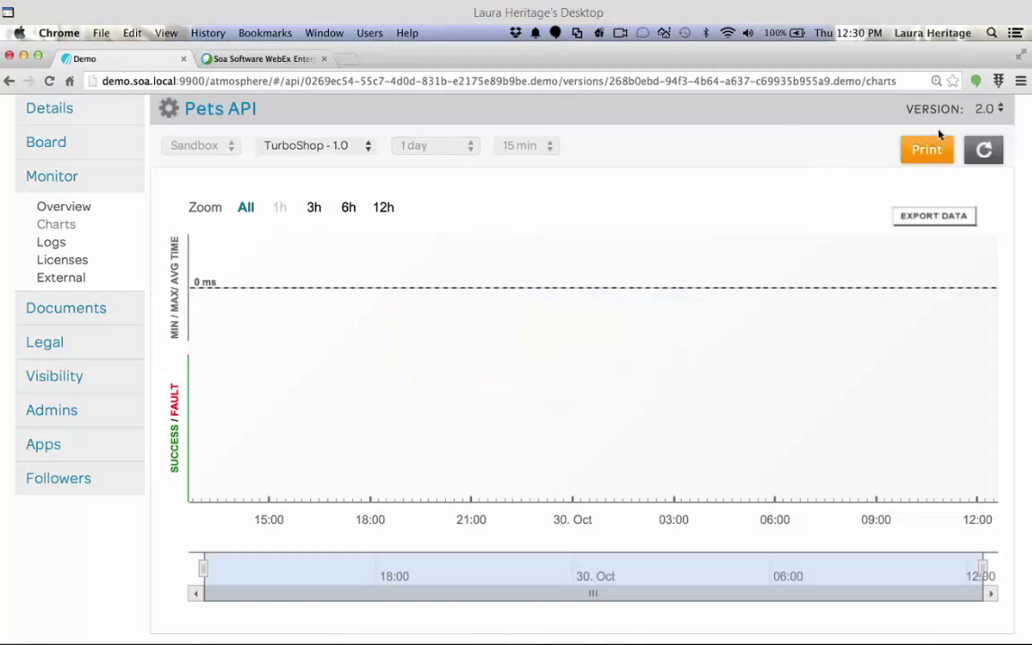
# Open the Pets API logs and expand the MyFirstWish findByStatus call with the 328ms response time.
pyautogui.click(58, 247)
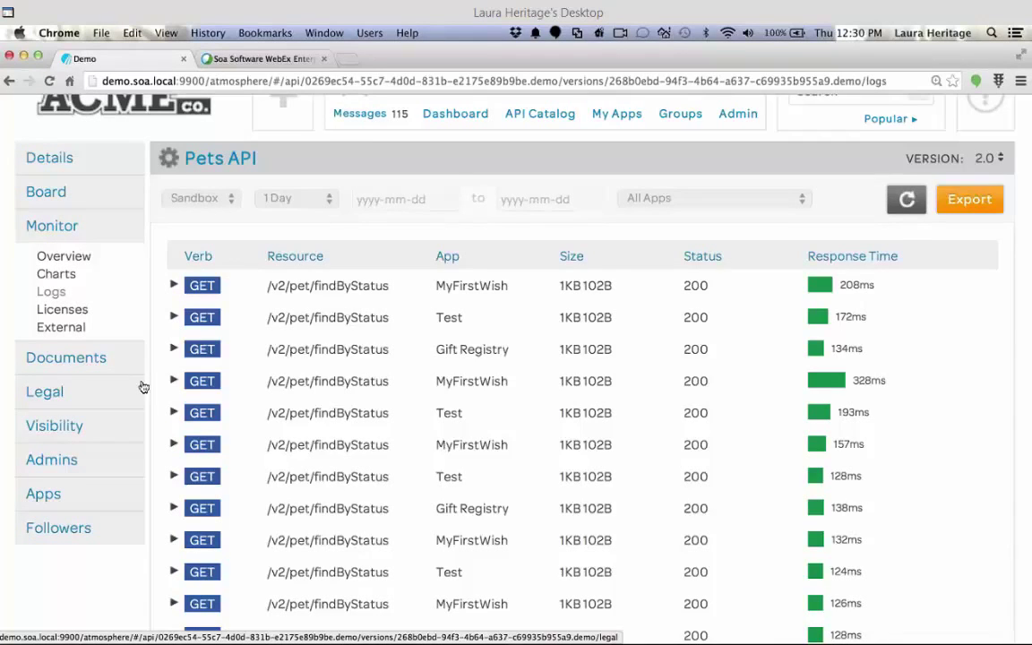
pyautogui.scroll(-1, 144, 387)
pyautogui.scroll(-1, 194, 352)
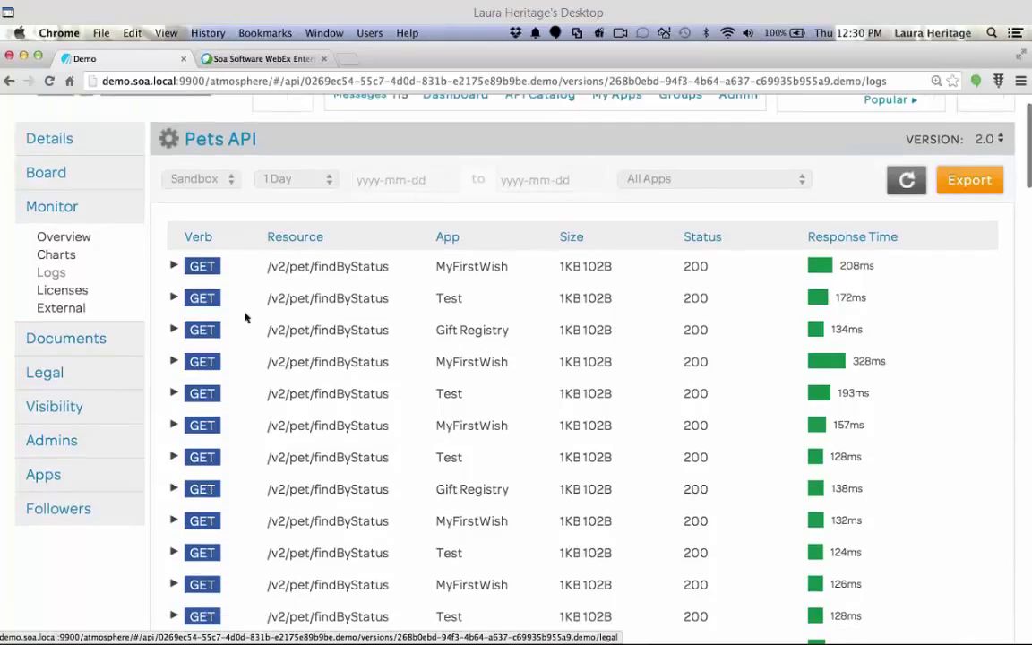
pyautogui.scroll(-2, 244, 316)
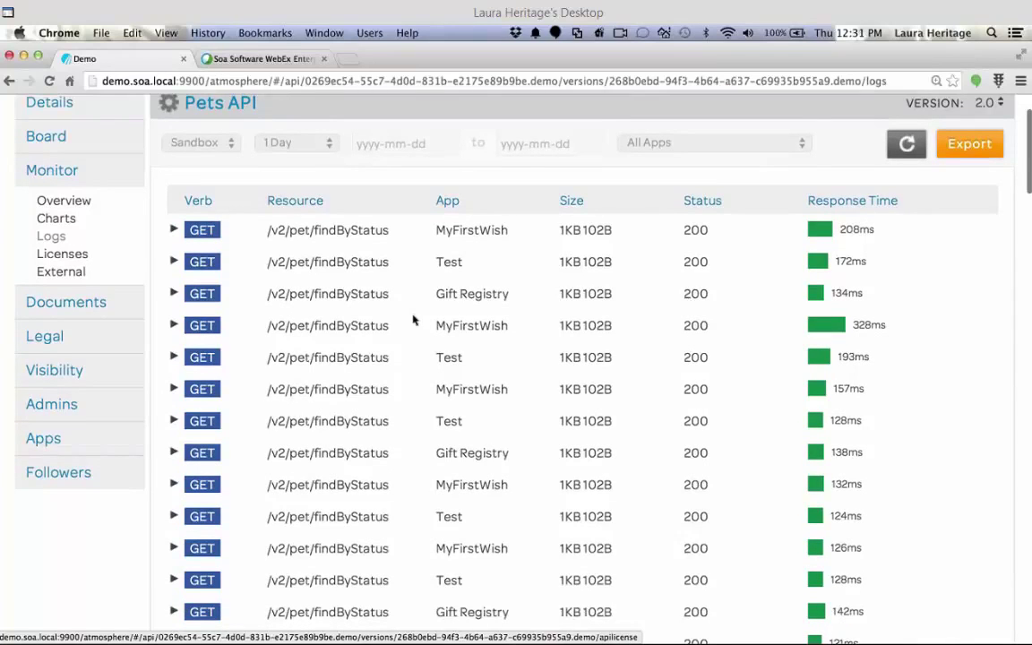
pyautogui.scroll(-1, 414, 319)
pyautogui.scroll(-1, 414, 319)
pyautogui.click(172, 276)
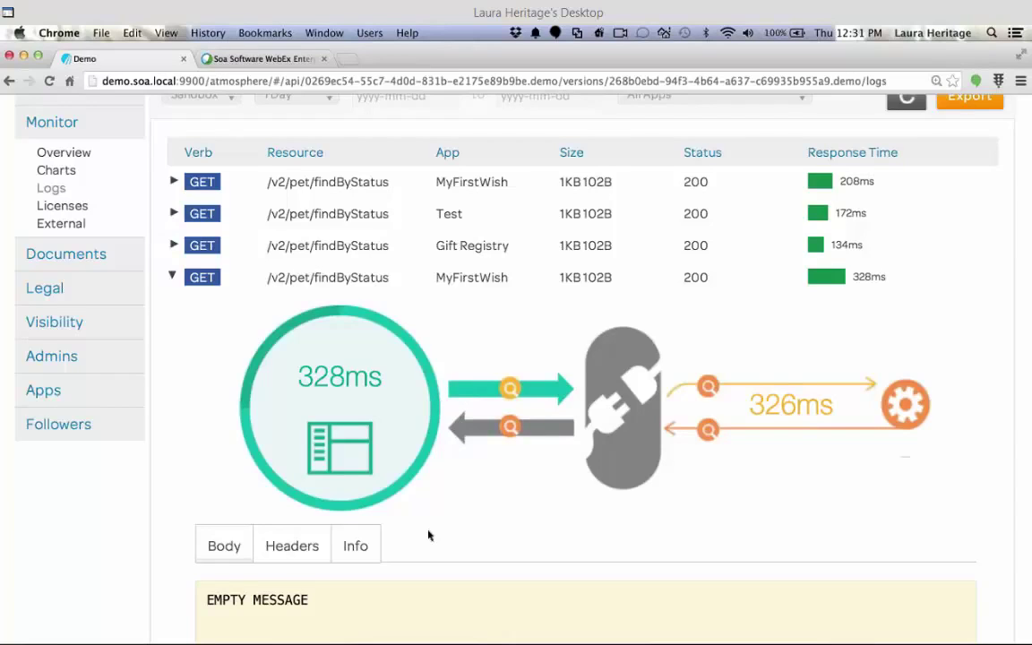
# Examine the request headers and info properties of the expanded MyFirstWish call.
pyautogui.scroll(-1, 428, 535)
pyautogui.scroll(-4, 428, 535)
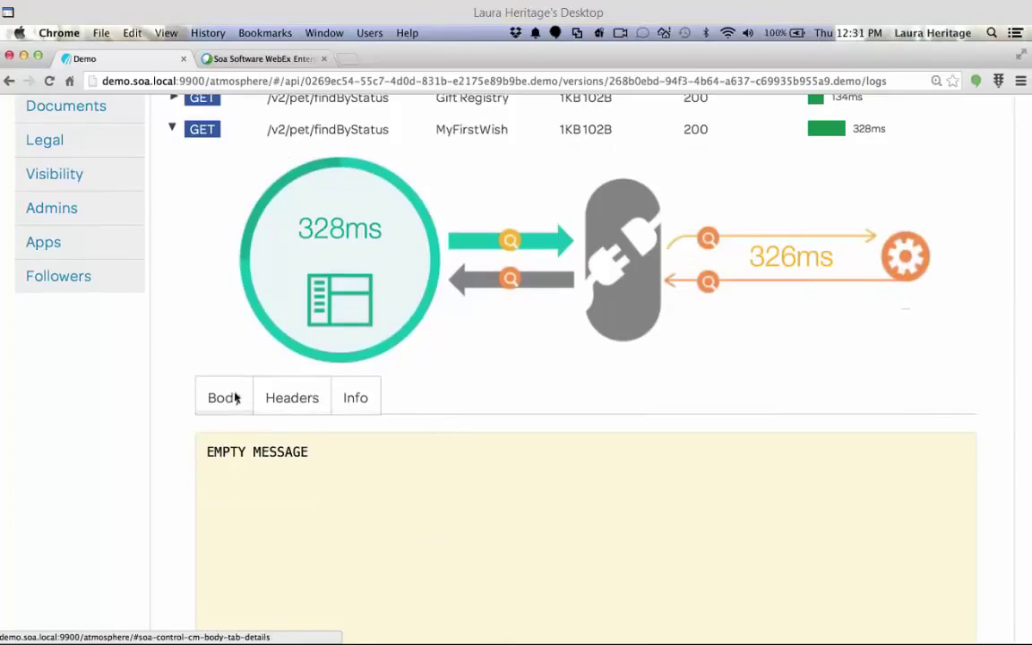
pyautogui.click(277, 397)
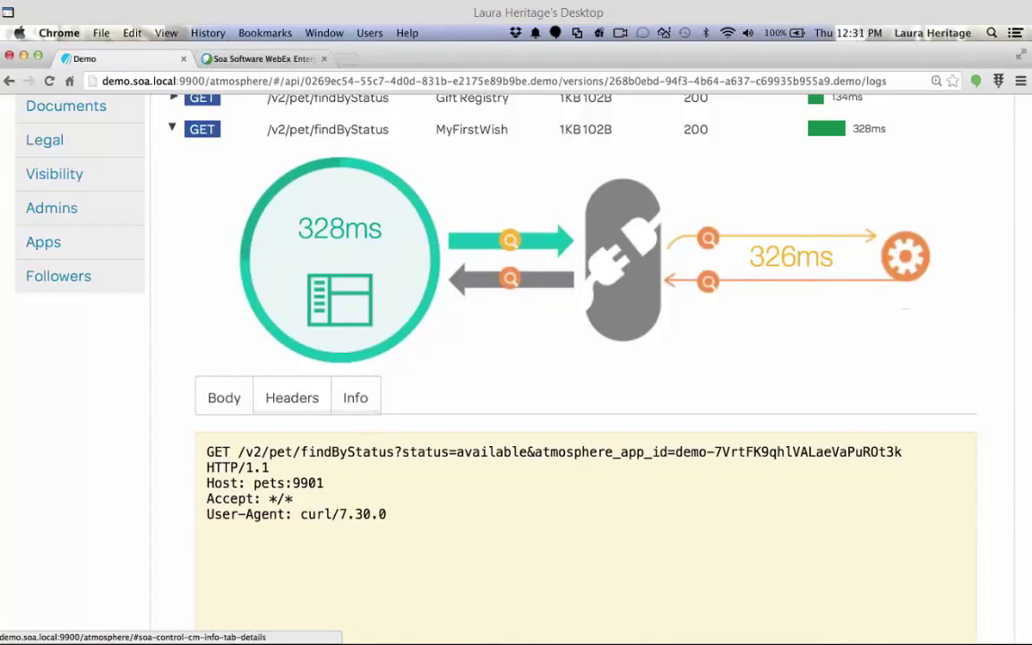
pyautogui.click(364, 403)
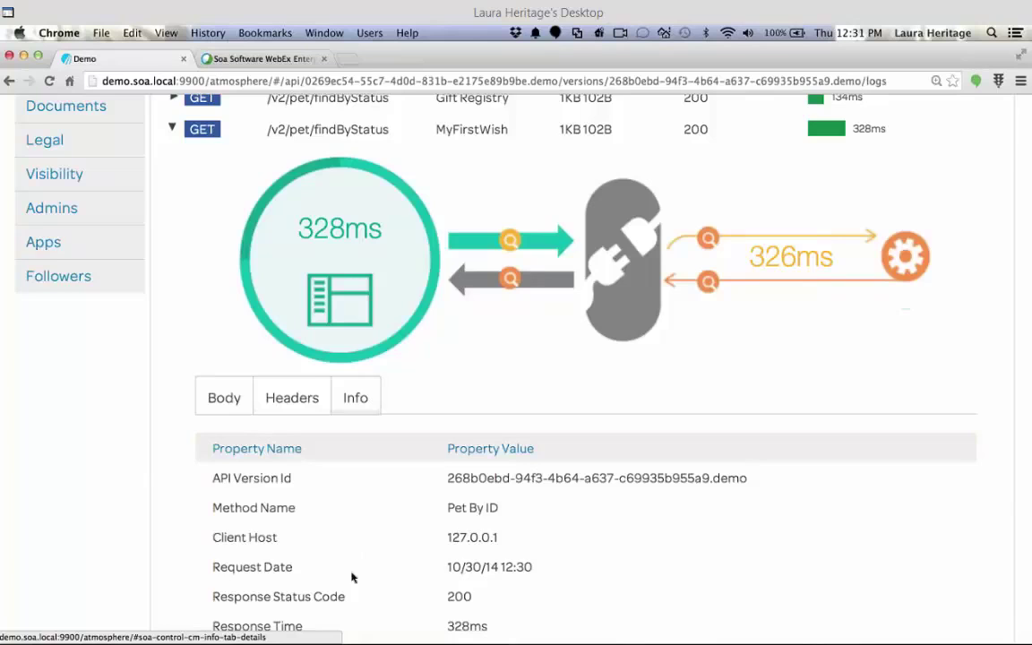
pyautogui.scroll(-3, 352, 577)
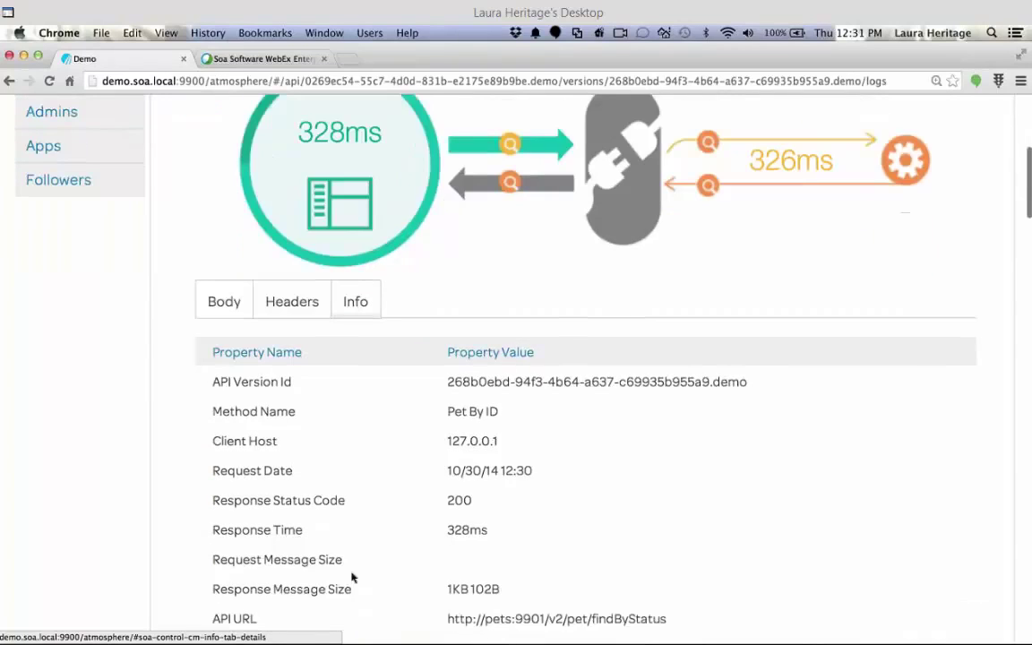
pyautogui.scroll(-1, 351, 578)
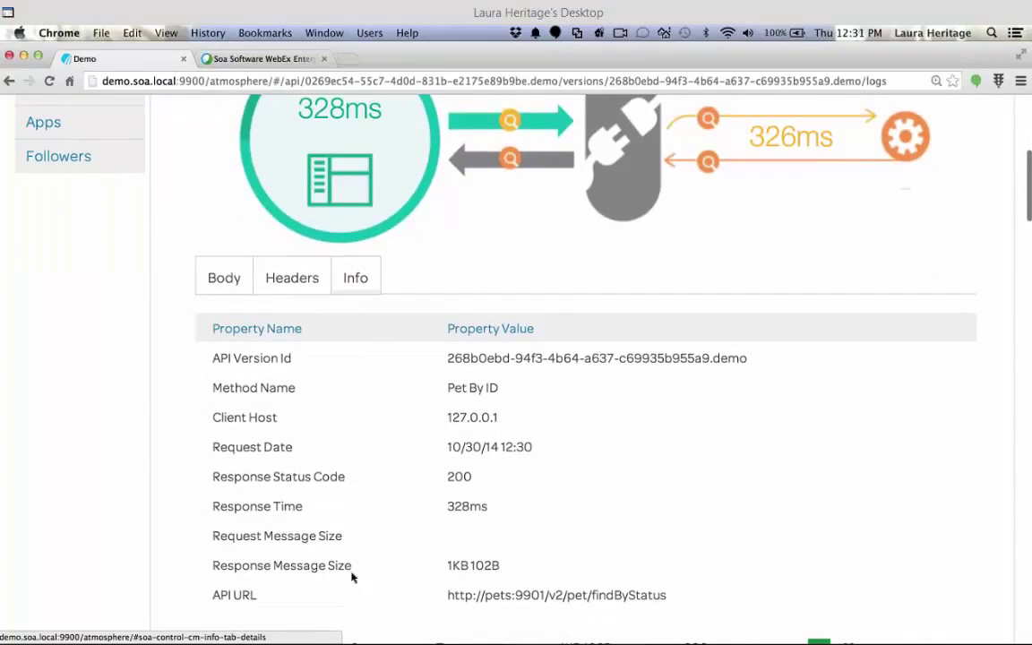
pyautogui.scroll(5, 462, 329)
pyautogui.scroll(1, 462, 328)
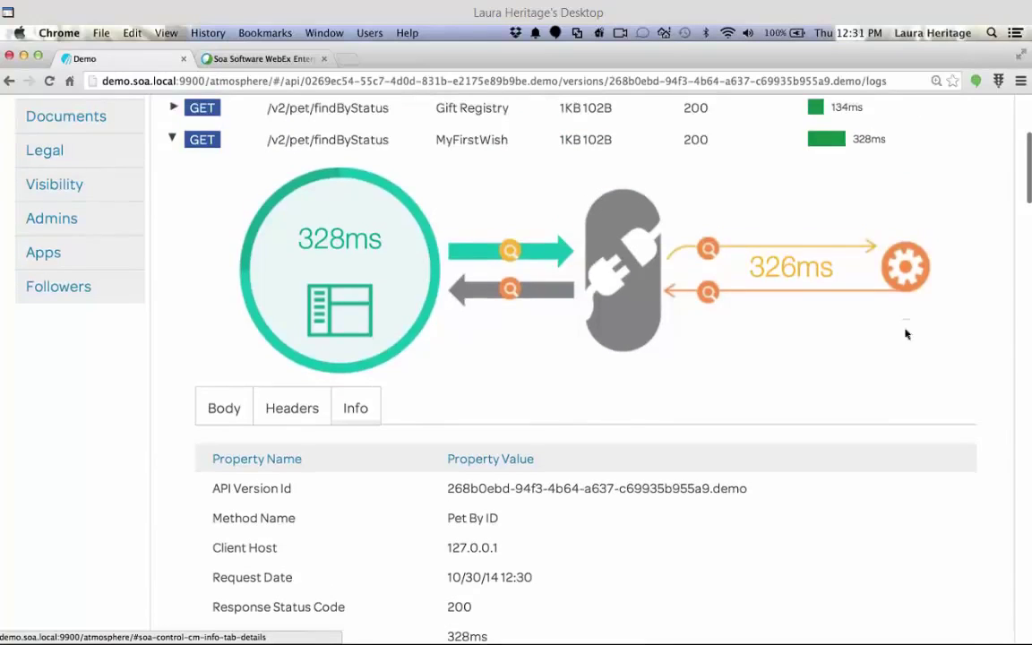
pyautogui.scroll(4, 905, 334)
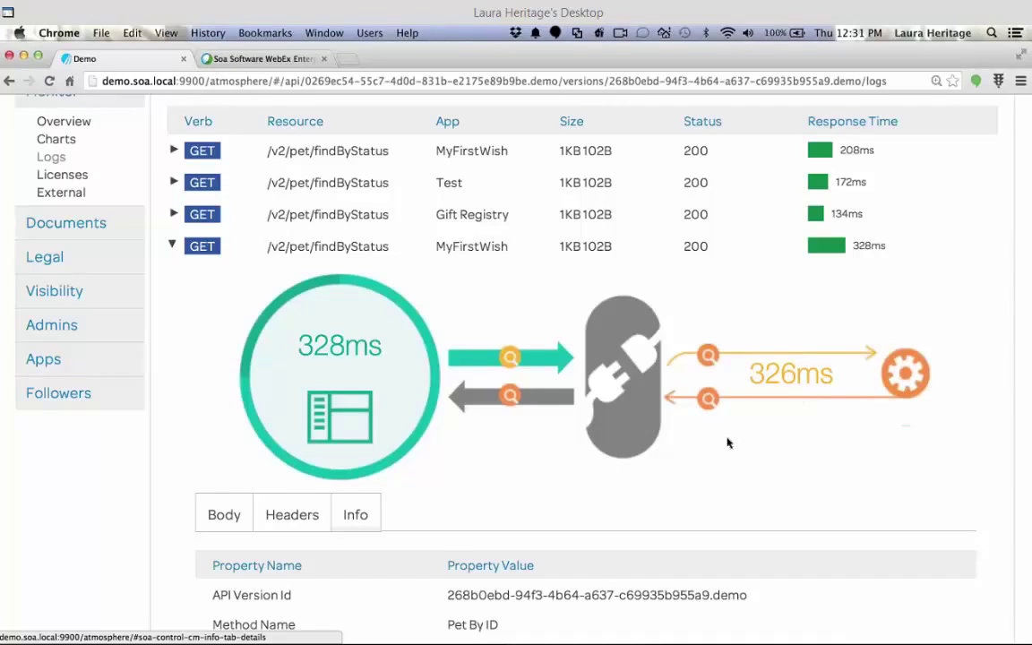
# Inspect the body of the response returned to the app for the expanded call.
pyautogui.scroll(-1, 728, 442)
pyautogui.scroll(-3, 727, 442)
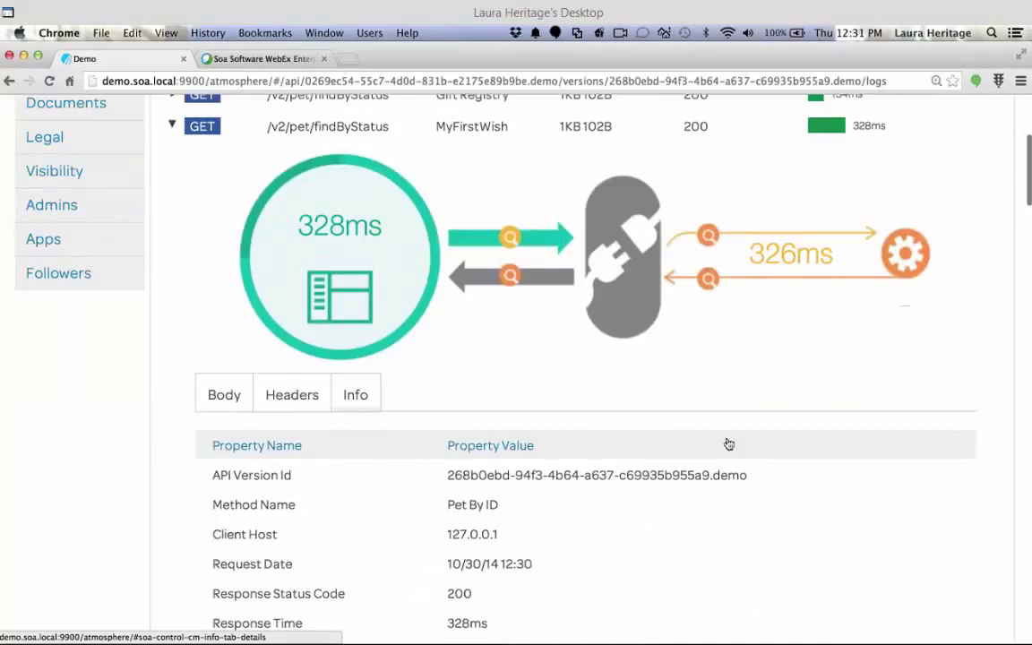
pyautogui.scroll(-1, 728, 443)
pyautogui.scroll(-2, 454, 237)
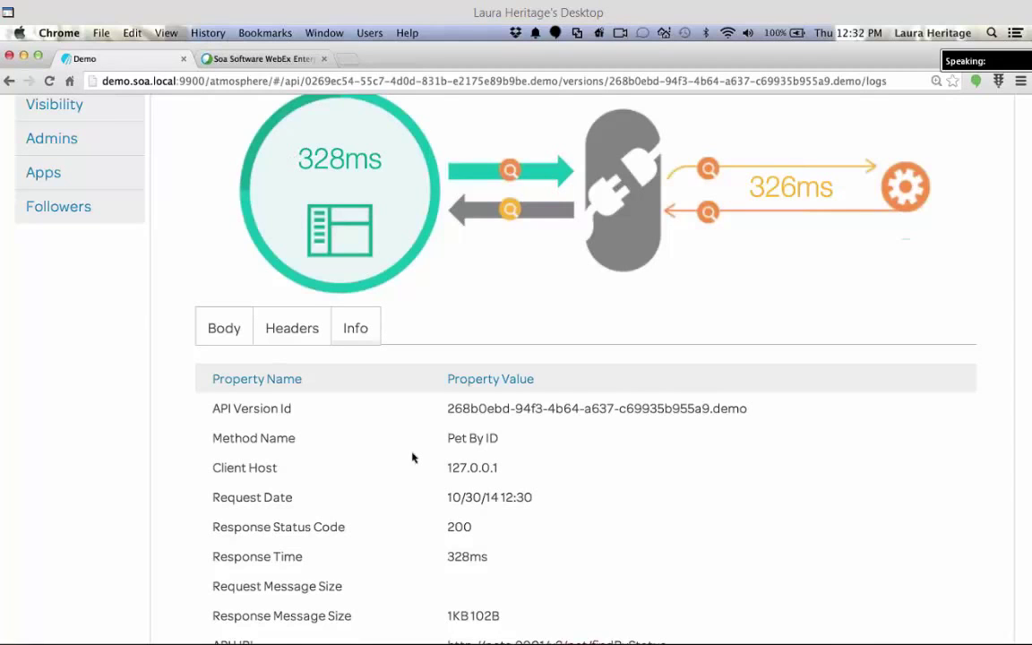
pyautogui.scroll(-1, 417, 430)
pyautogui.scroll(-1, 418, 411)
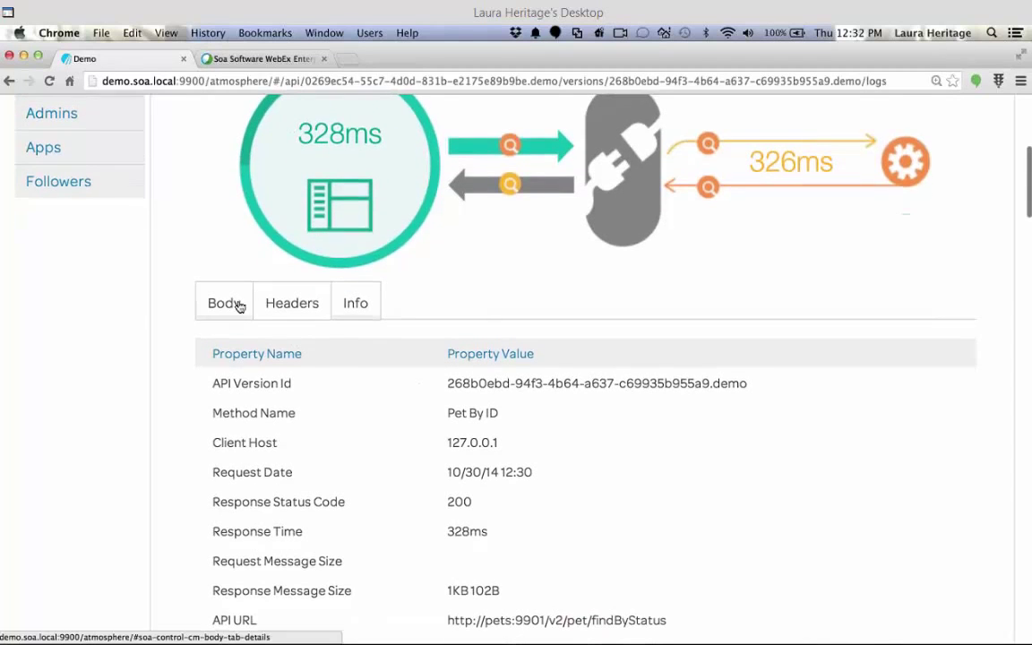
pyautogui.click(224, 305)
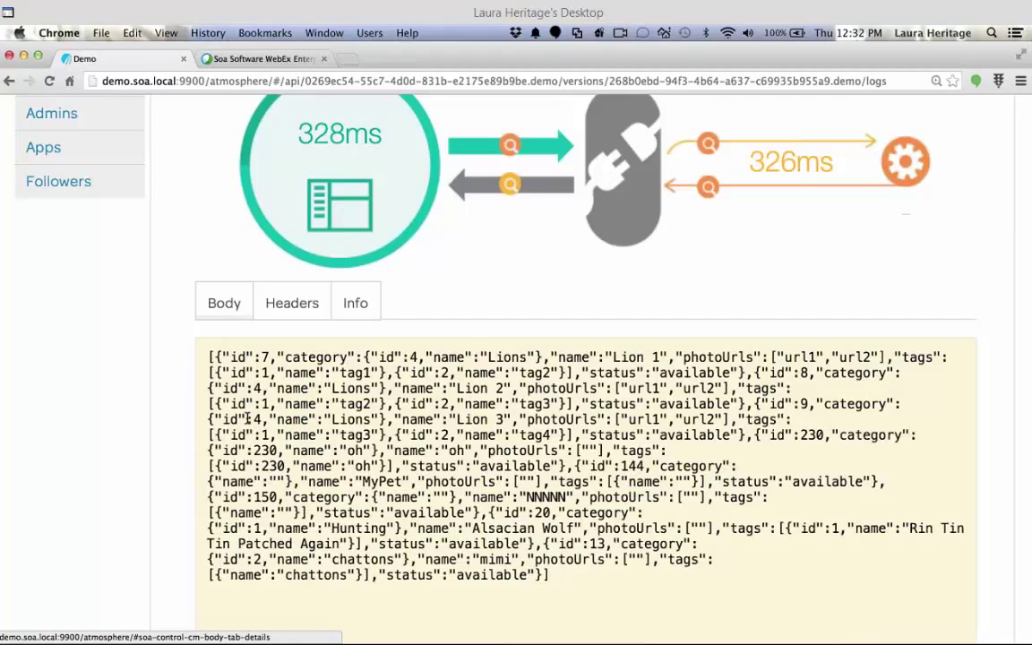
pyautogui.scroll(1, 248, 420)
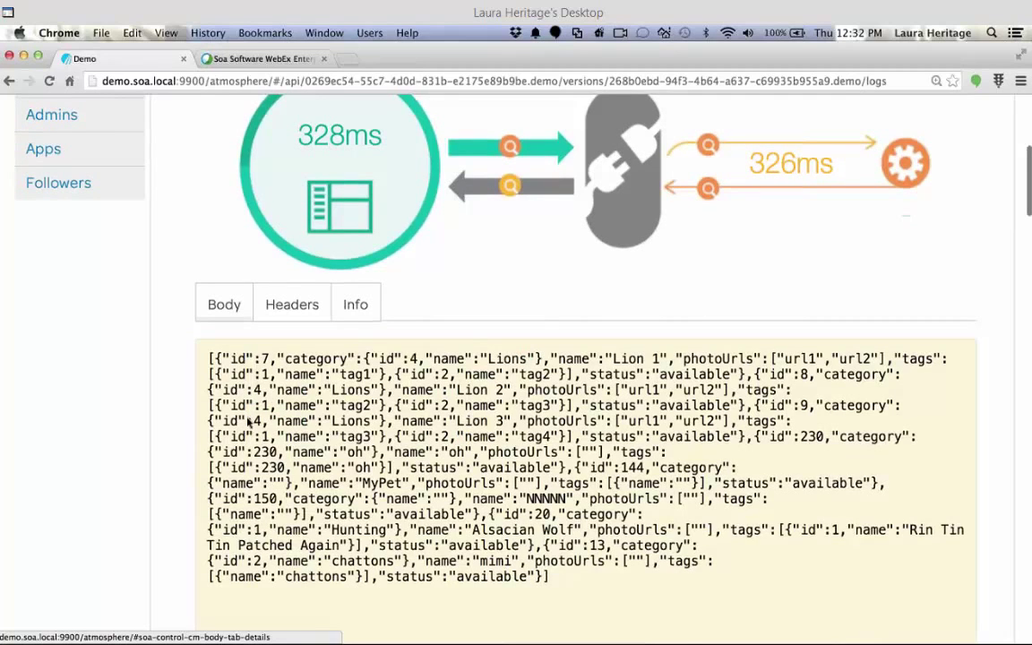
pyautogui.scroll(2, 248, 420)
pyautogui.scroll(-2, 248, 421)
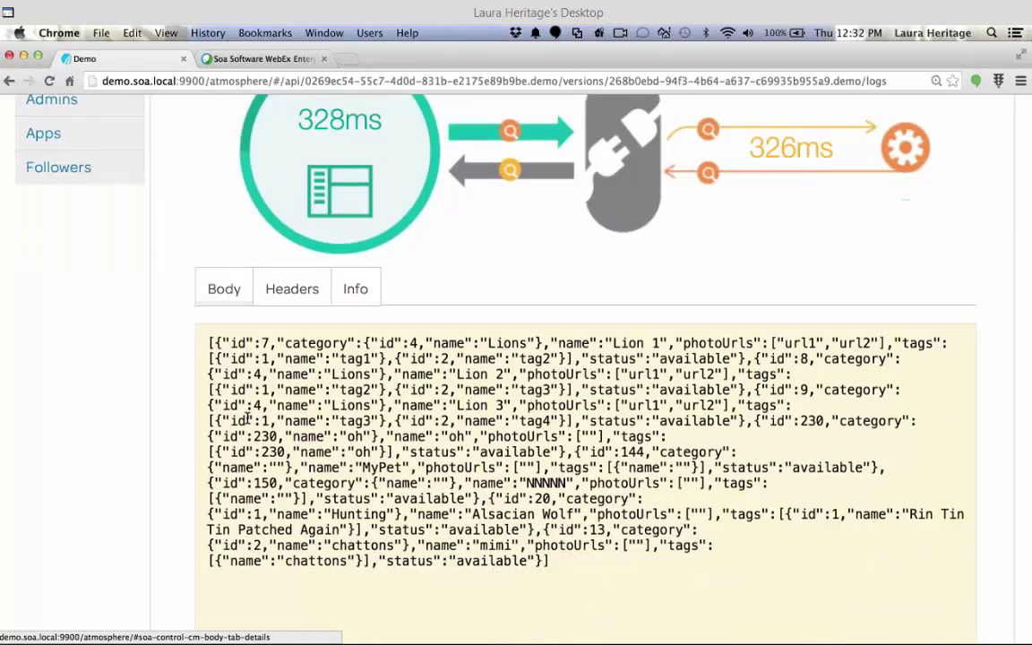
pyautogui.scroll(1, 248, 420)
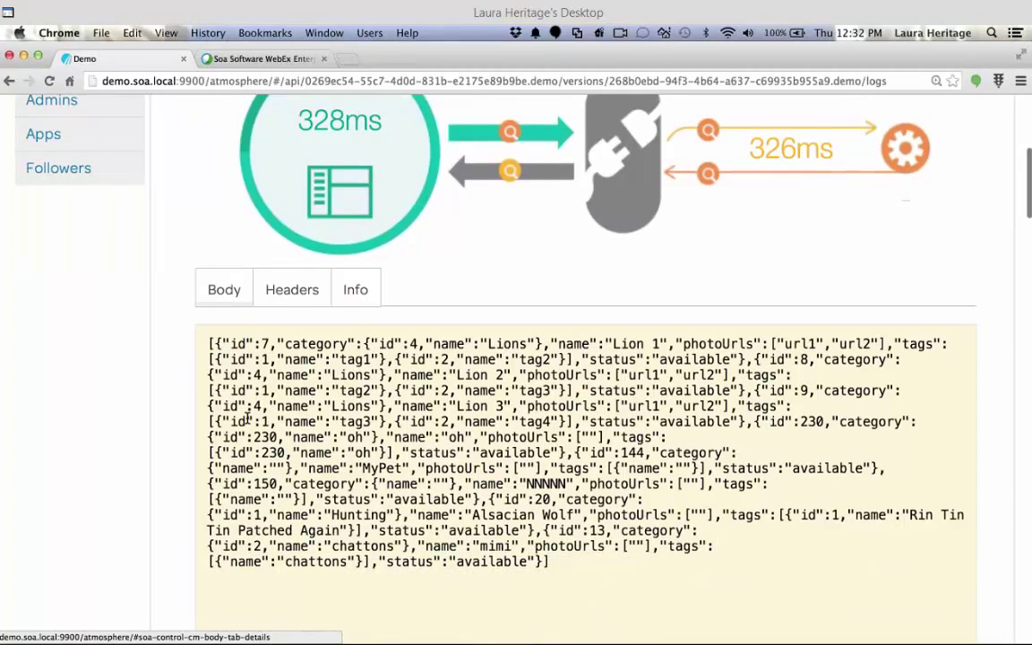
# Collapse the expanded MyFirstWish log entry.
pyautogui.scroll(8, 248, 420)
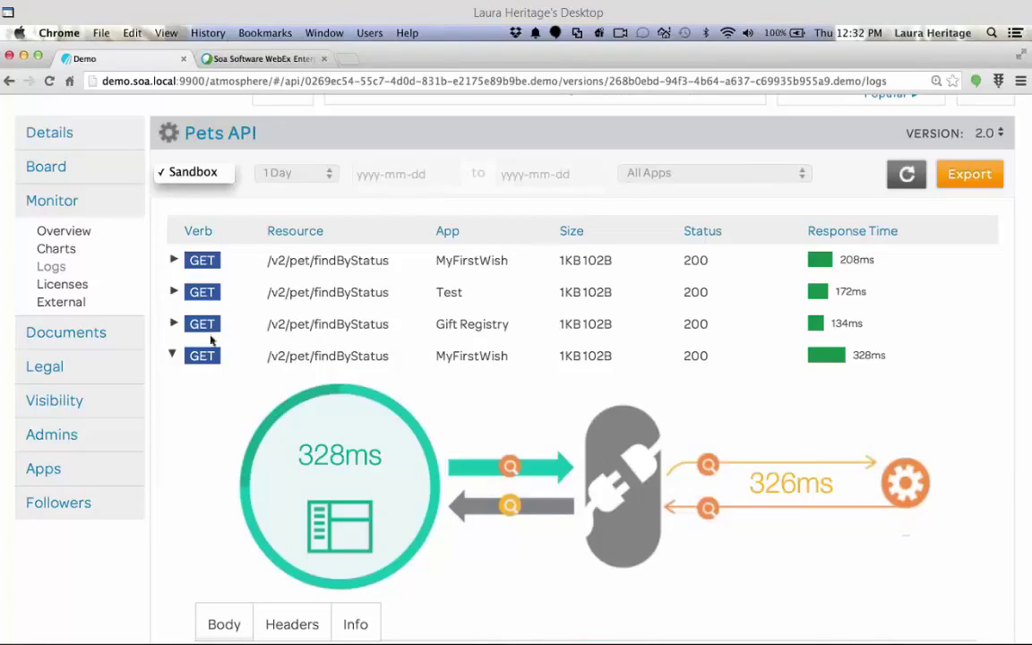
pyautogui.click(176, 356)
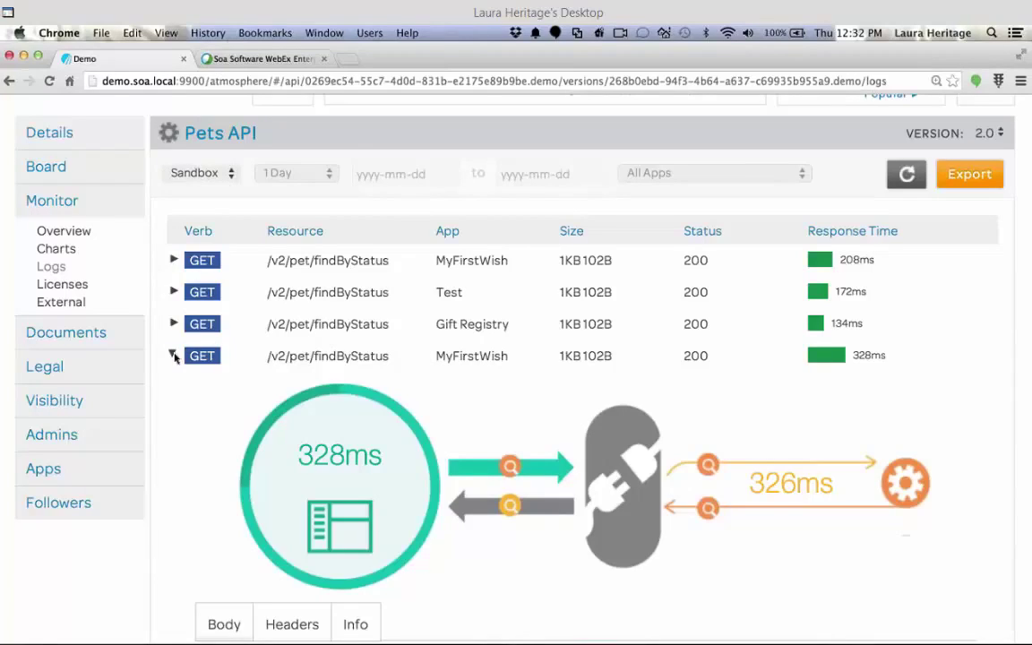
pyautogui.click(173, 356)
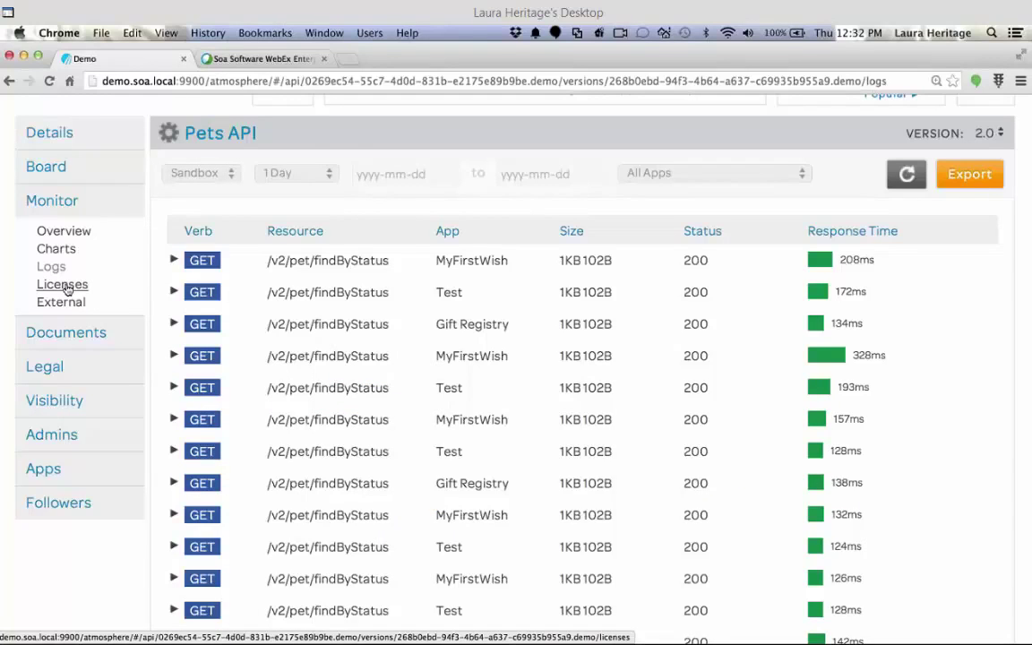
# Open the Pets API license monitoring and examine the API Quota Usage graph for used versus allocated quota.
pyautogui.click(62, 284)
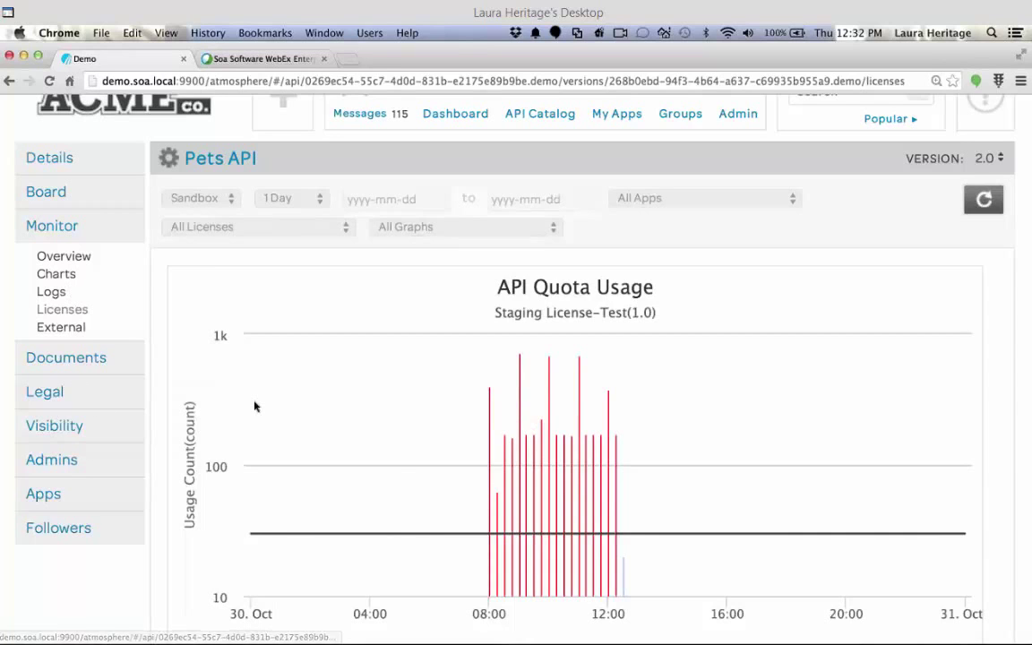
pyautogui.moveTo(392, 483)
pyautogui.scroll(-1, 392, 462)
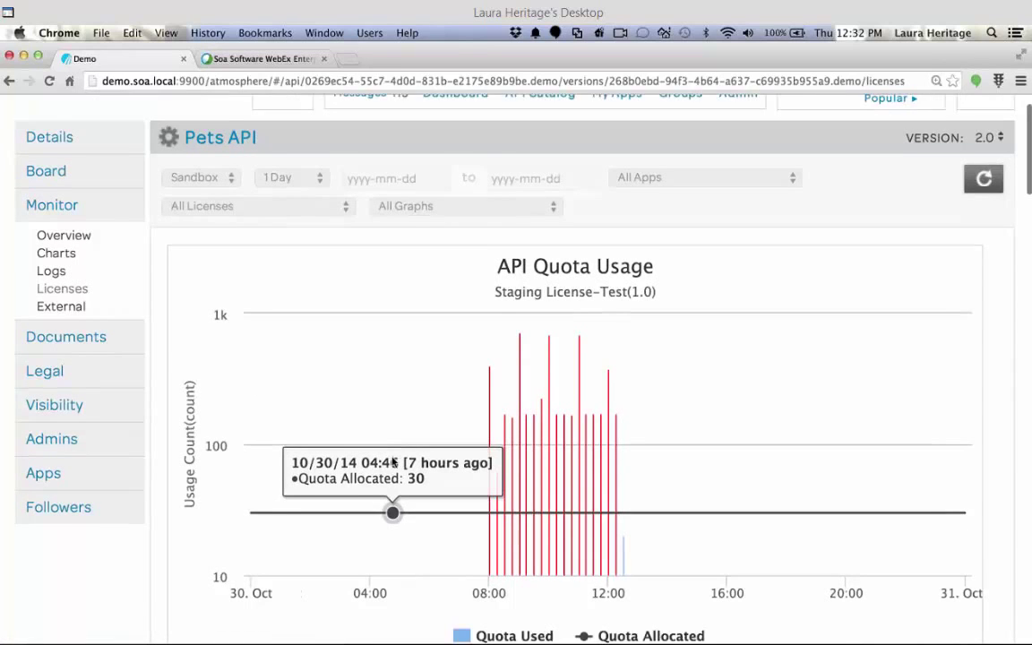
pyautogui.scroll(-2, 585, 405)
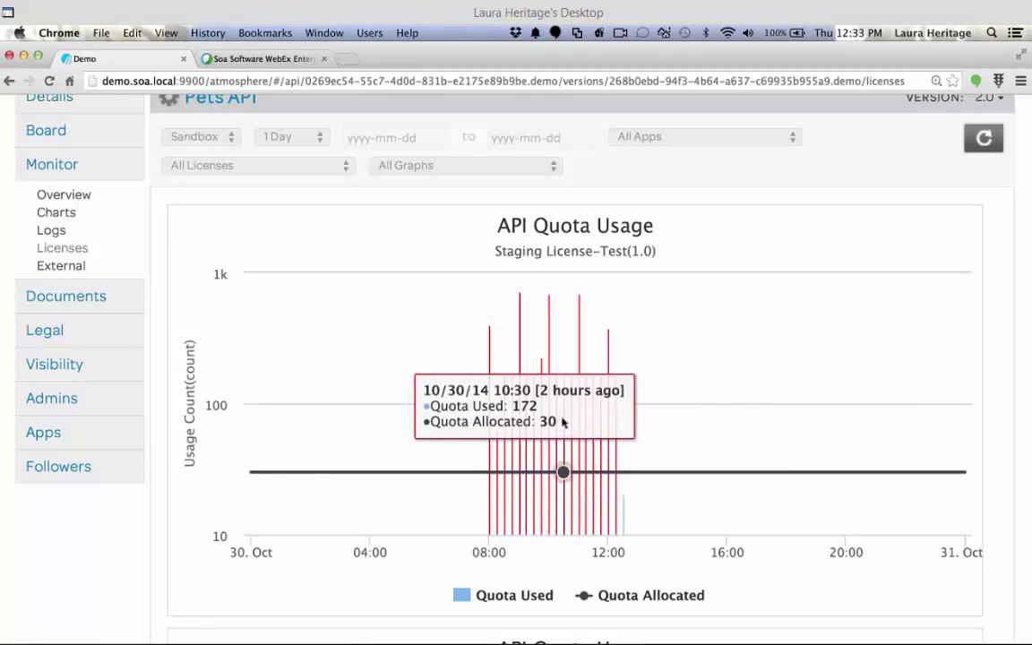
pyautogui.scroll(1, 668, 156)
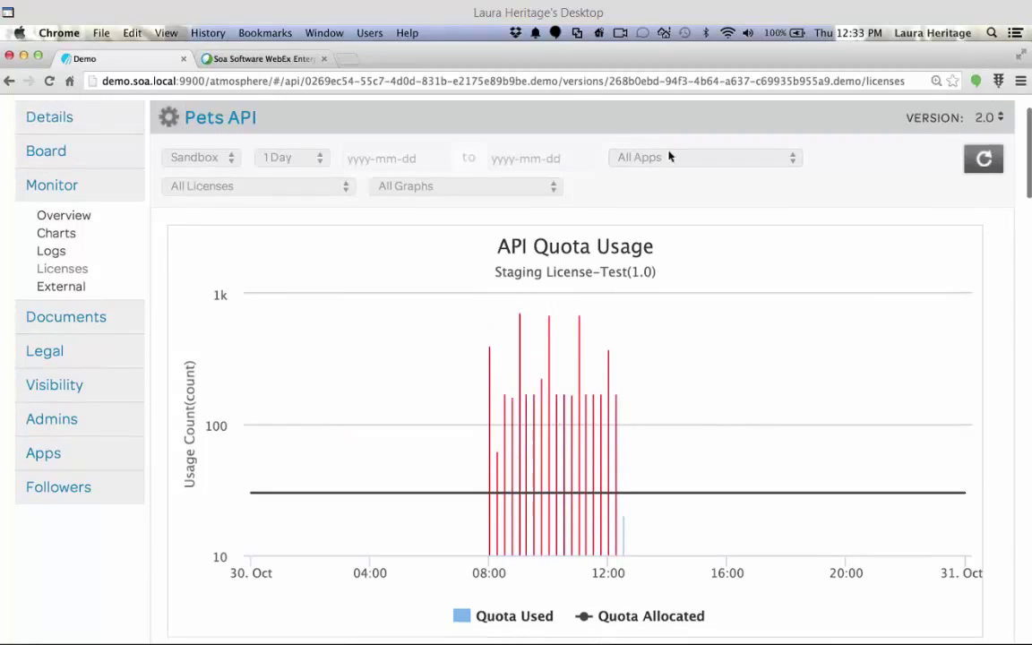
pyautogui.scroll(-10, 668, 286)
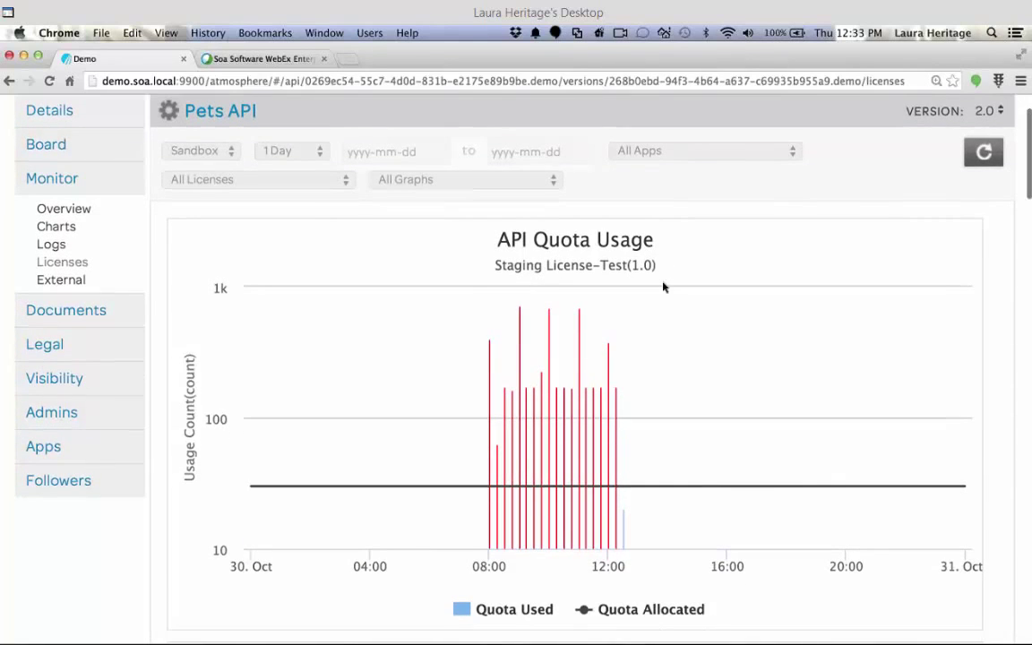
# Filter the license usage graphs to the Gift Registry - 1.0 app and review its quota usage.
pyautogui.scroll(8, 664, 285)
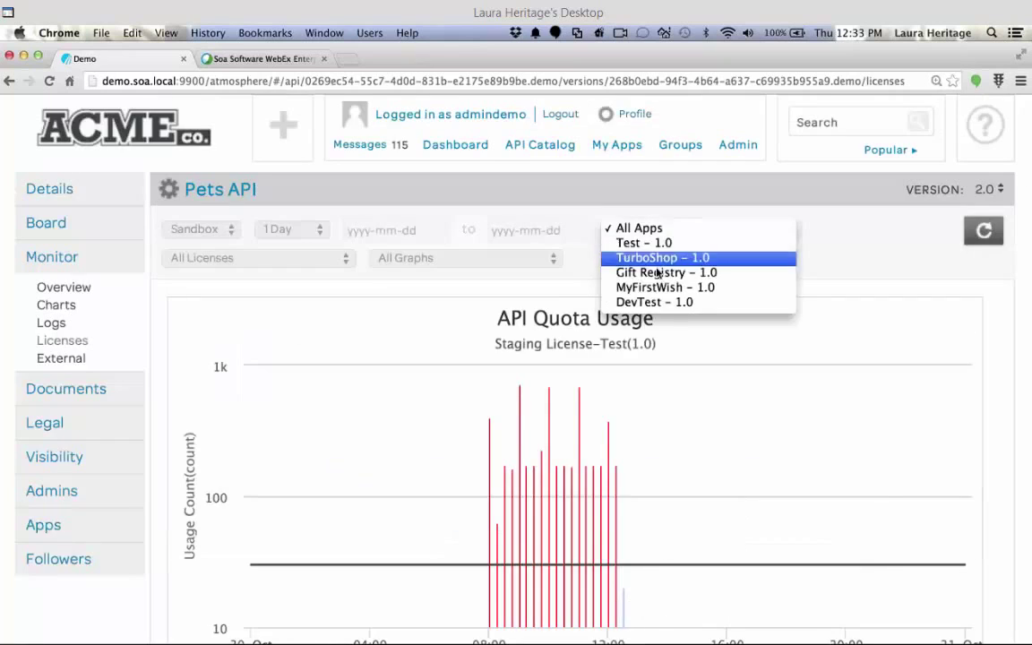
pyautogui.click(663, 274)
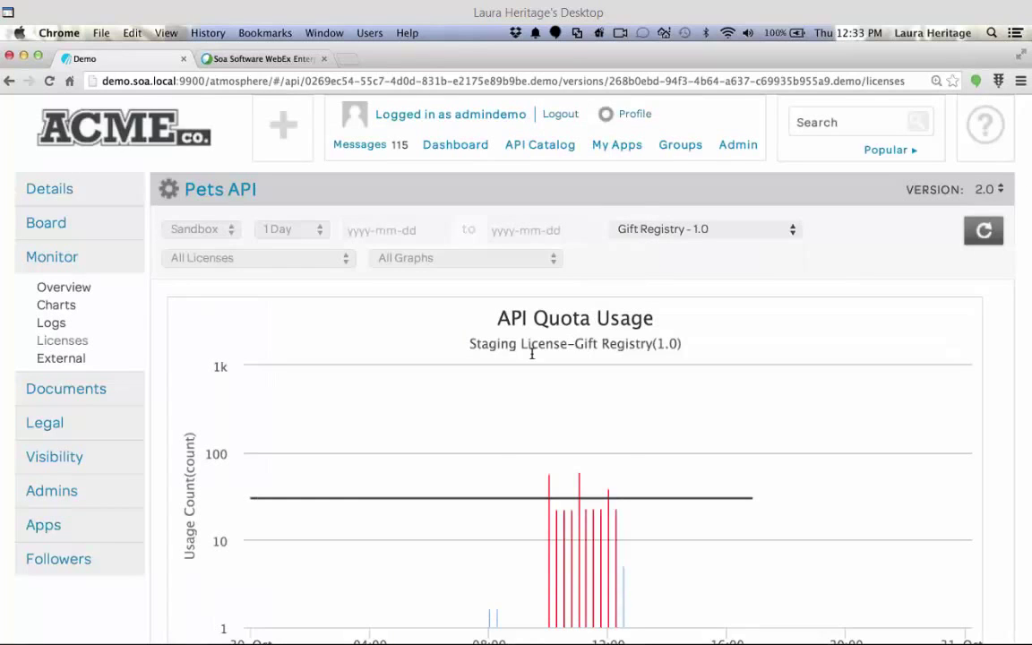
pyautogui.scroll(-1, 515, 409)
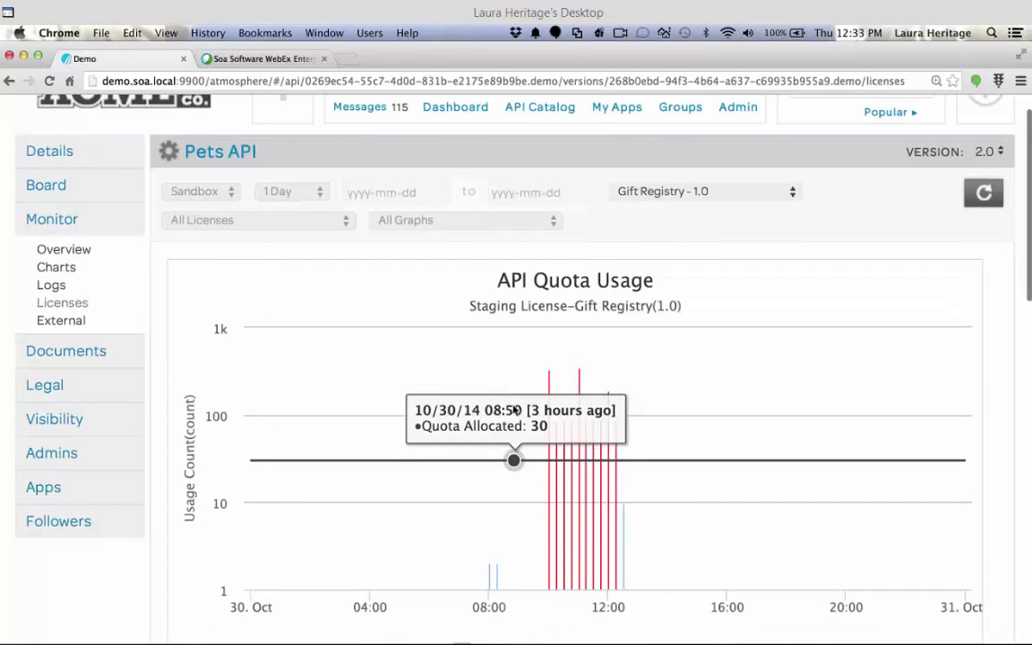
pyautogui.scroll(-2, 515, 409)
pyautogui.scroll(1, 512, 407)
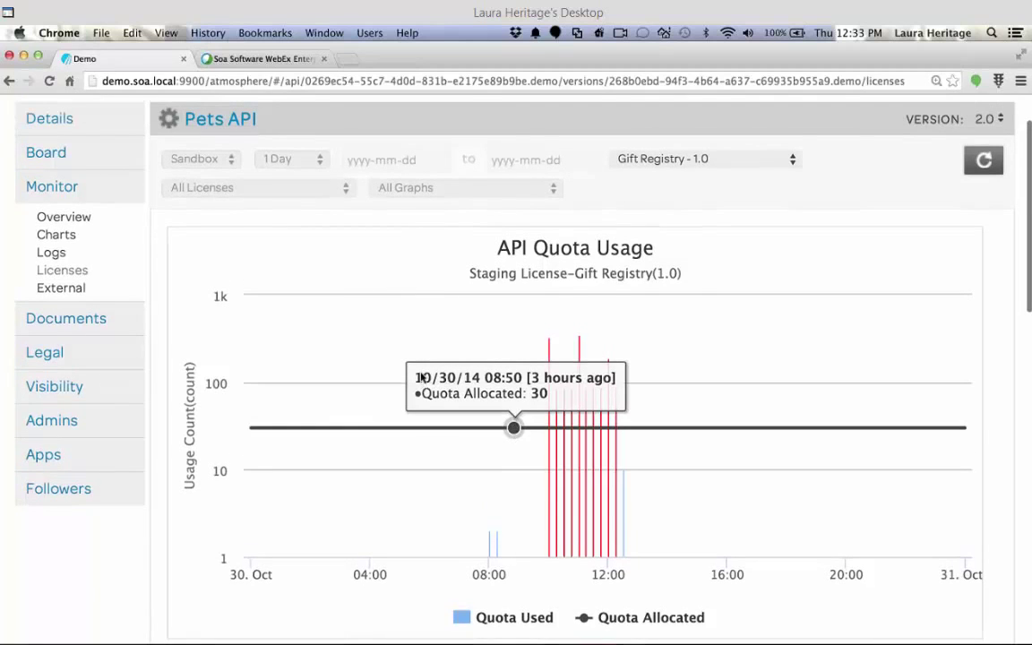
pyautogui.scroll(2, 421, 377)
pyautogui.scroll(-2, 421, 377)
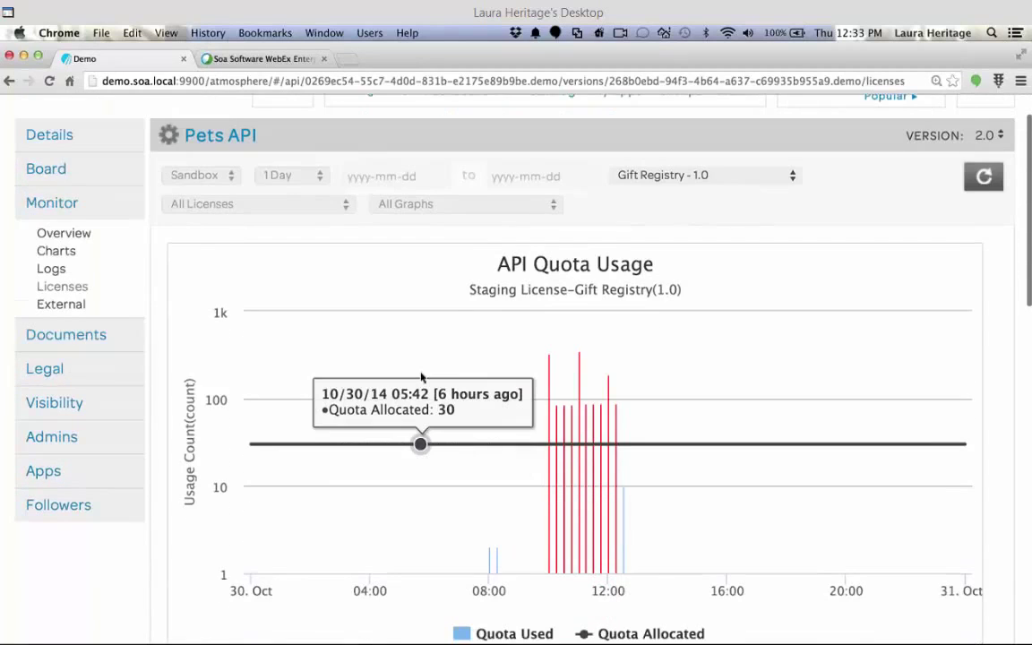
# Set the license usage period to 1 Week and review the Gift Registry app's quota usage and usage-by-license graphs.
pyautogui.click(291, 172)
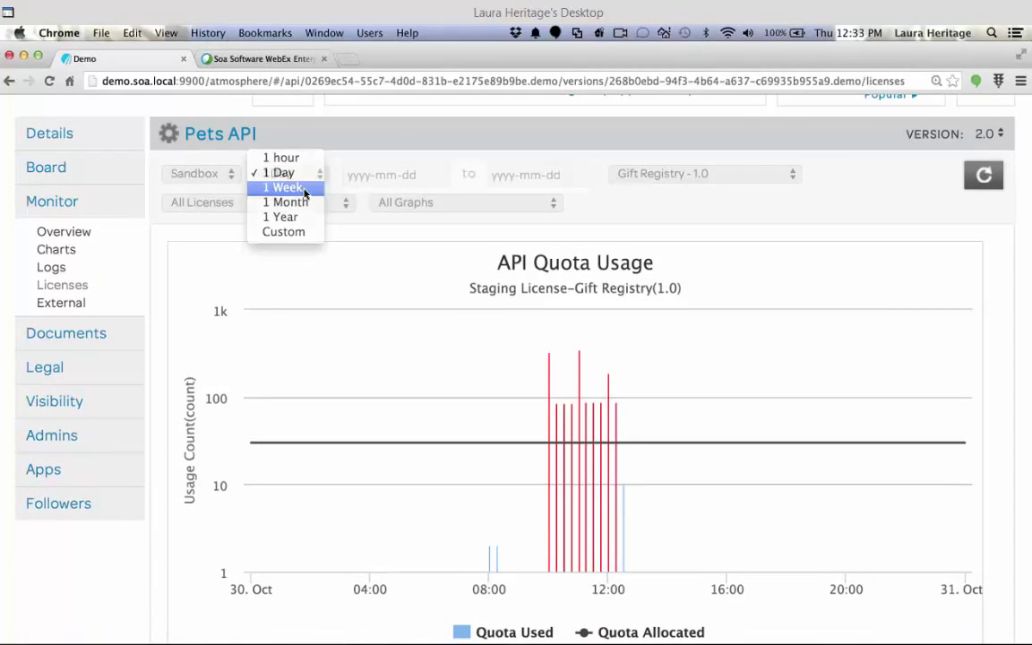
pyautogui.click(305, 192)
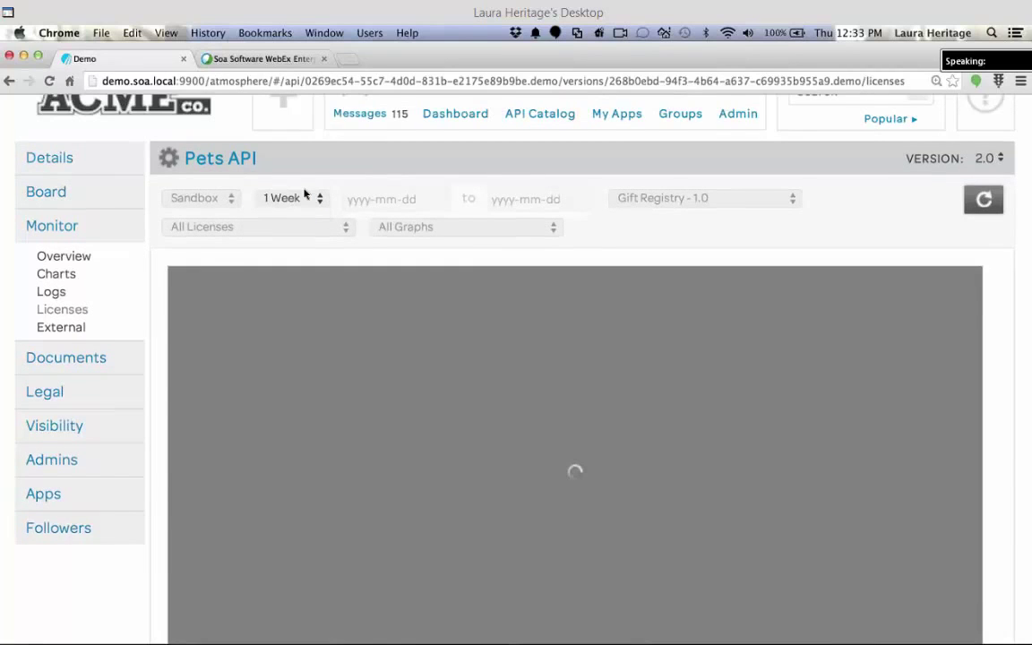
pyautogui.scroll(-3, 412, 422)
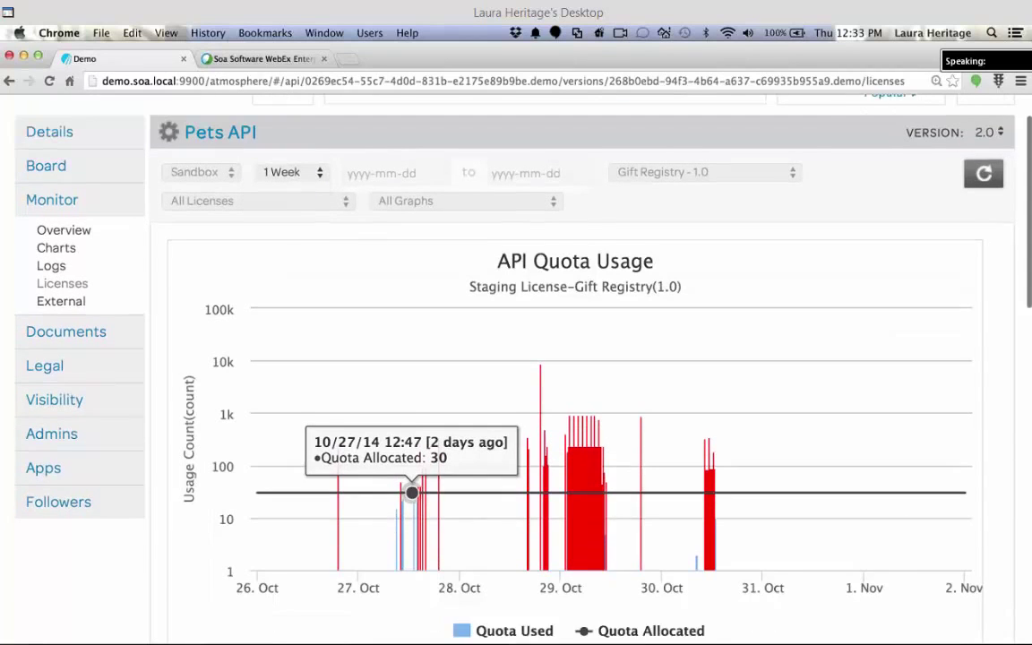
pyautogui.scroll(-1, 412, 422)
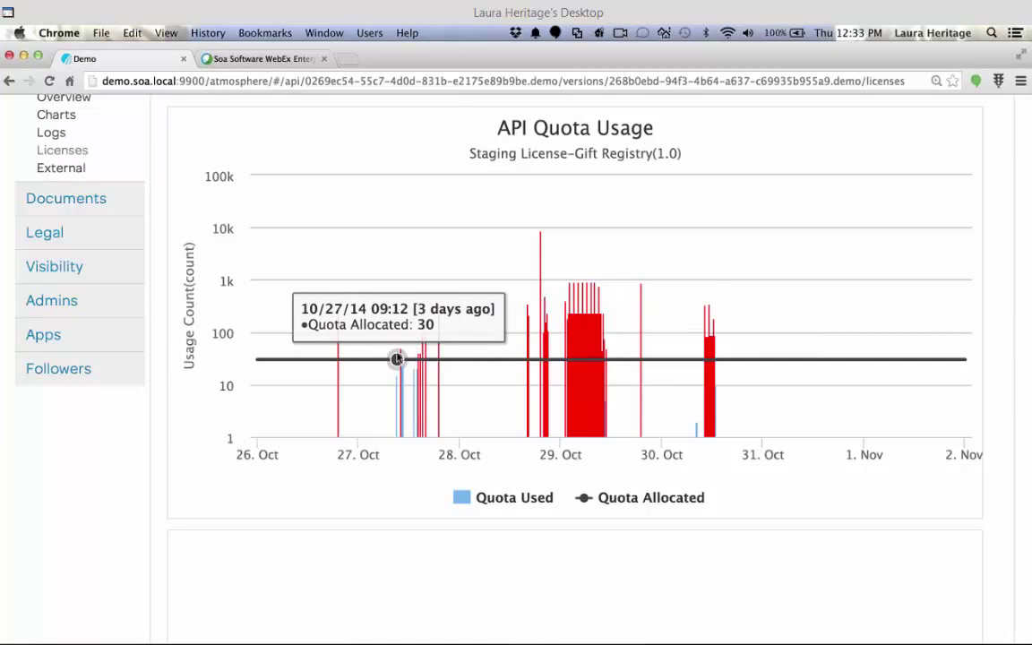
pyautogui.scroll(-5, 397, 359)
pyautogui.scroll(1, 398, 358)
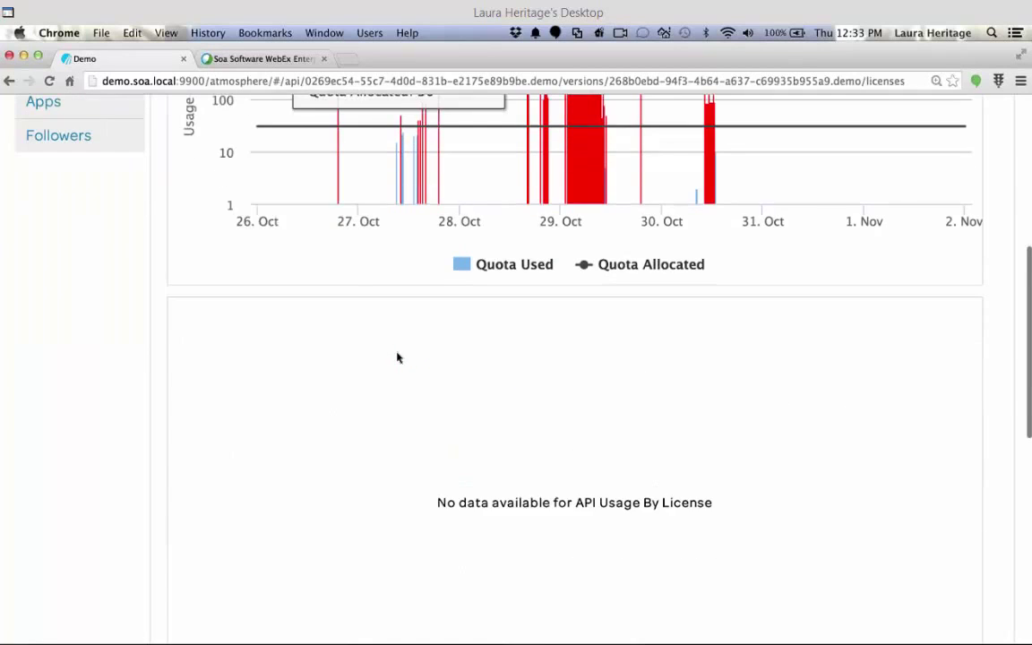
pyautogui.scroll(10, 399, 359)
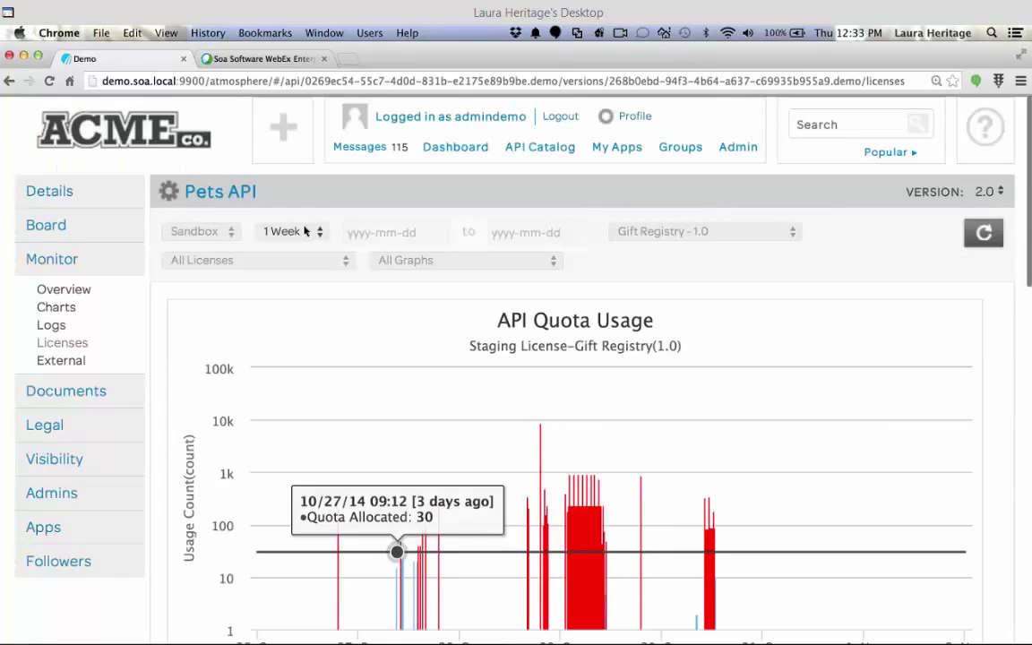
# Set the license usage period to 1 Month and review the API Usage By License charts for count and message size.
pyautogui.click(305, 231)
pyautogui.click(295, 249)
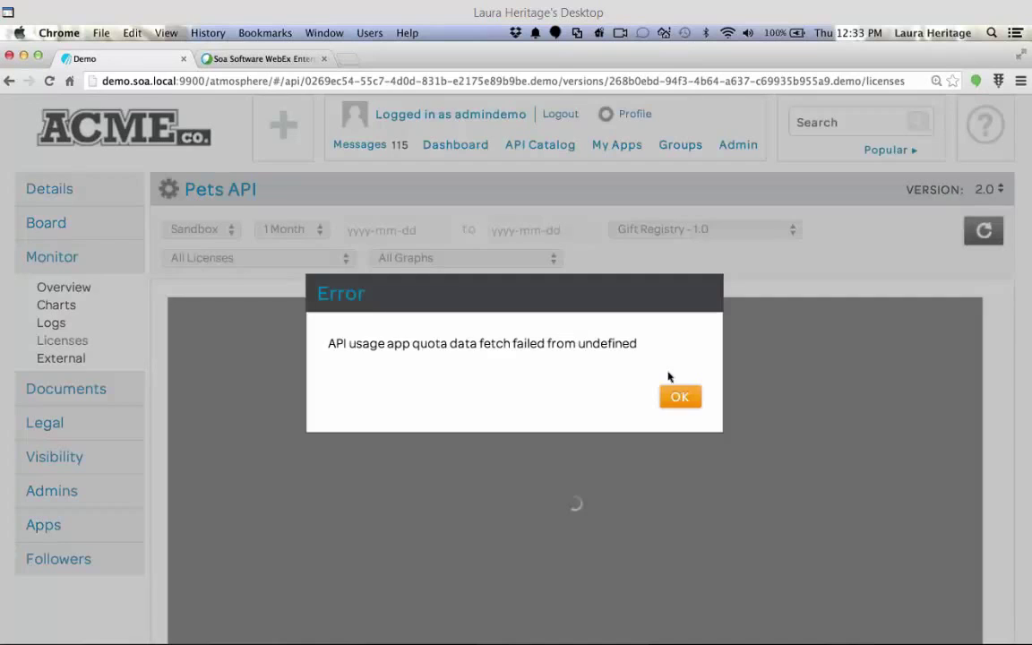
pyautogui.click(674, 396)
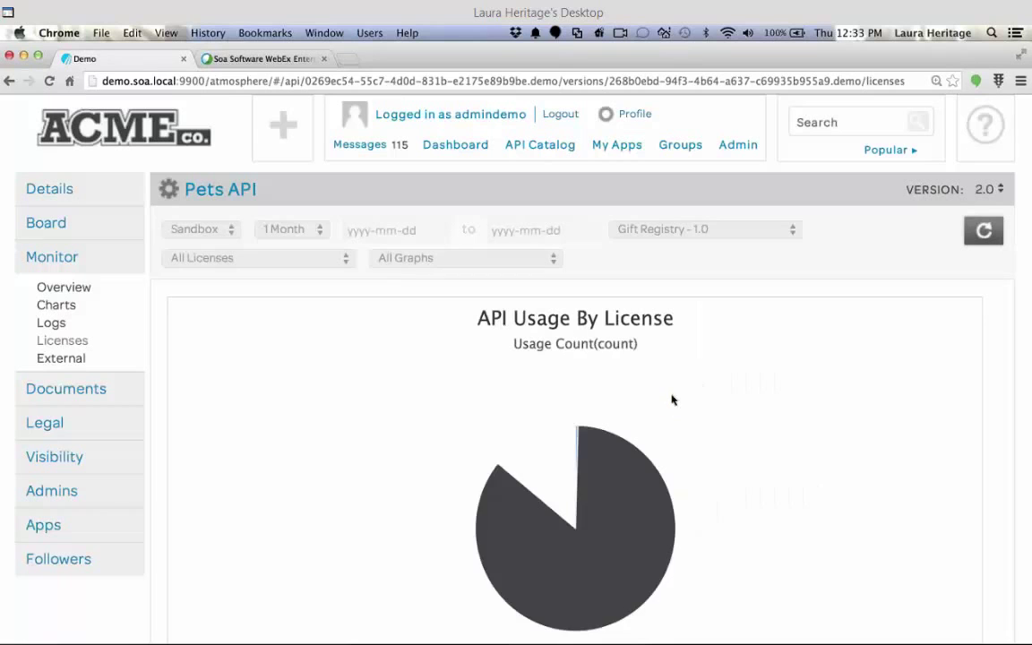
pyautogui.scroll(-5, 620, 422)
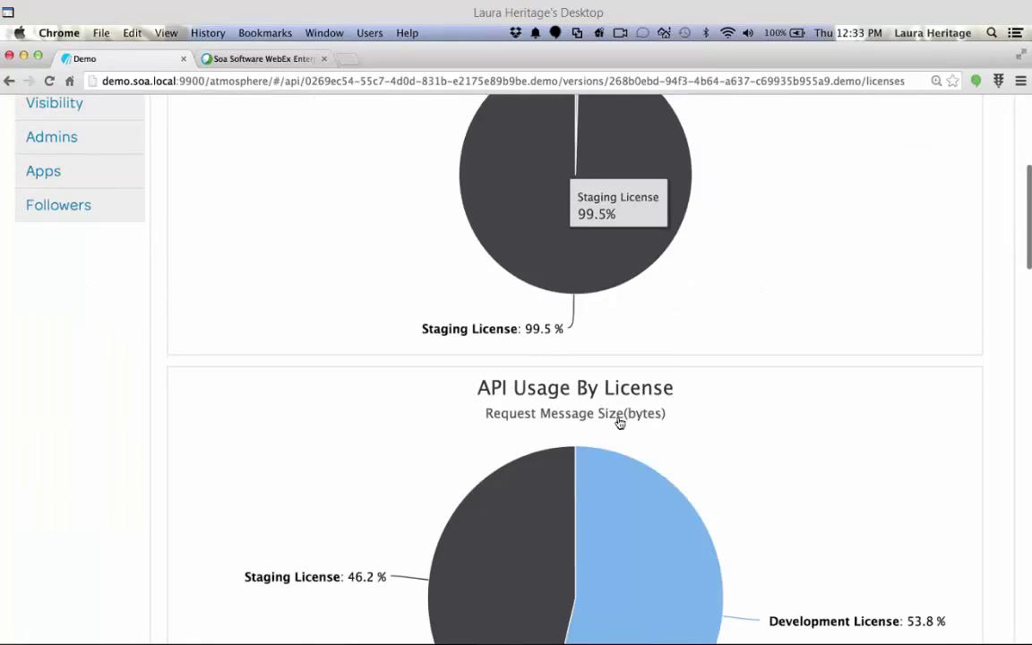
pyautogui.scroll(-15, 620, 423)
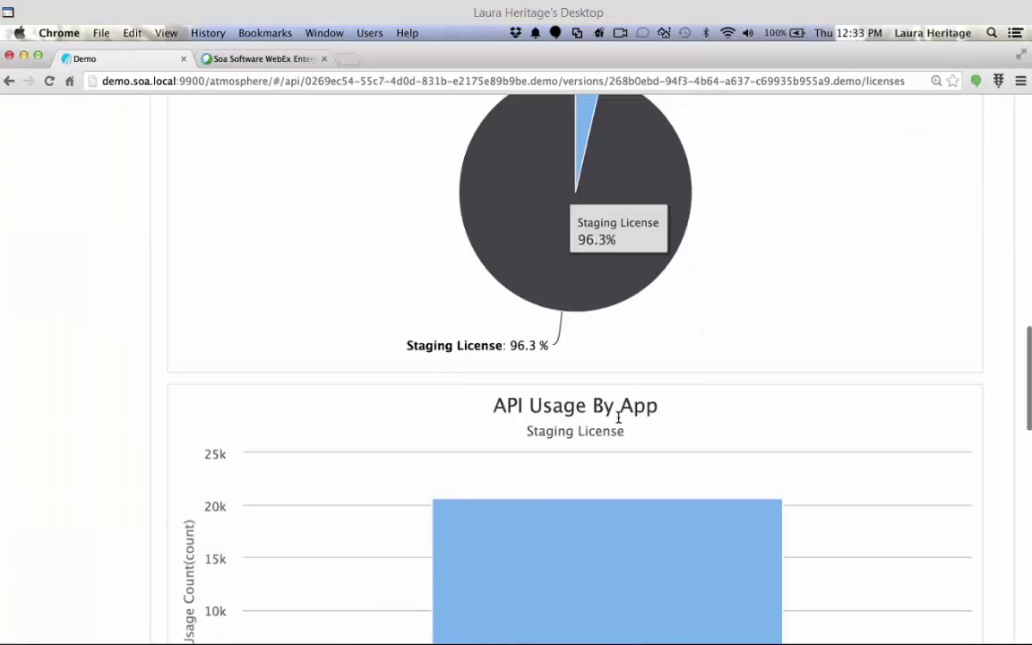
# Examine the Staging License's API Usage By App charts for usage count, average response and response message size.
pyautogui.scroll(-1, 617, 422)
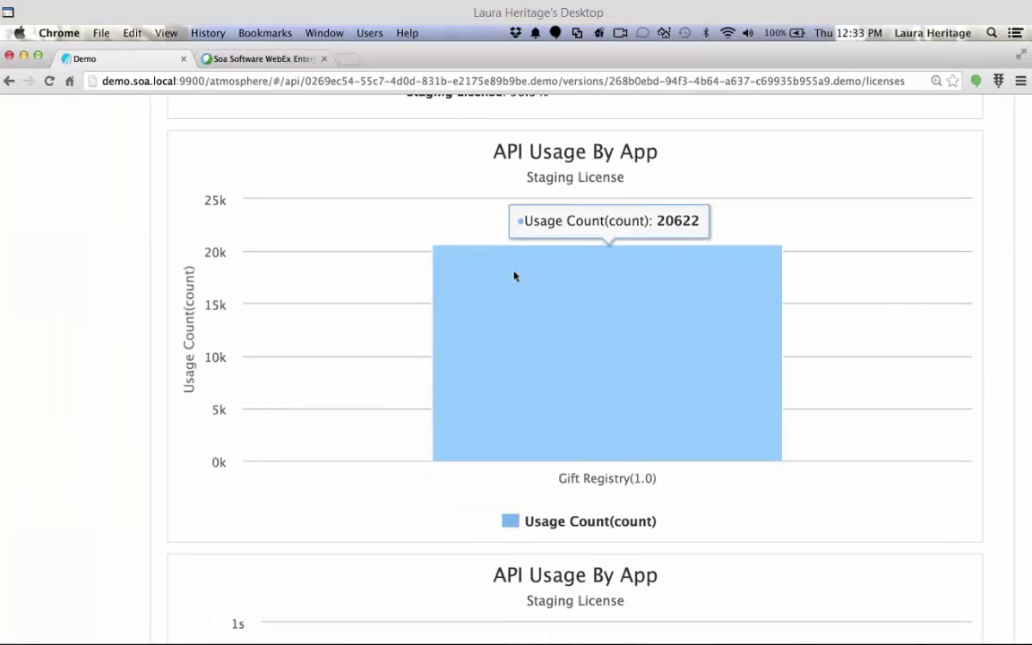
pyautogui.scroll(-1, 515, 276)
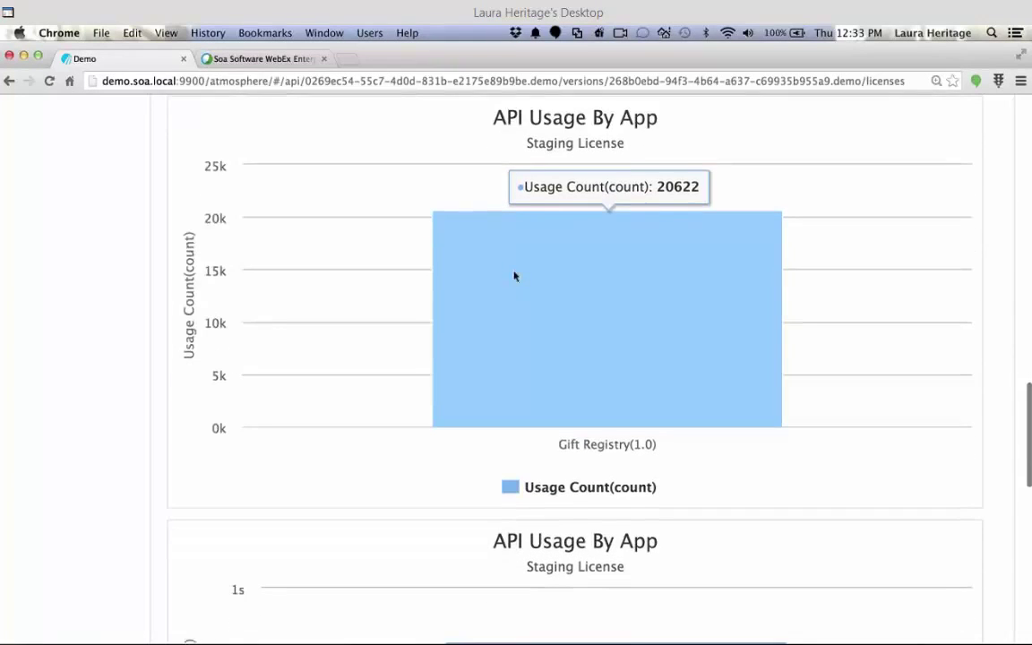
pyautogui.scroll(-8, 515, 277)
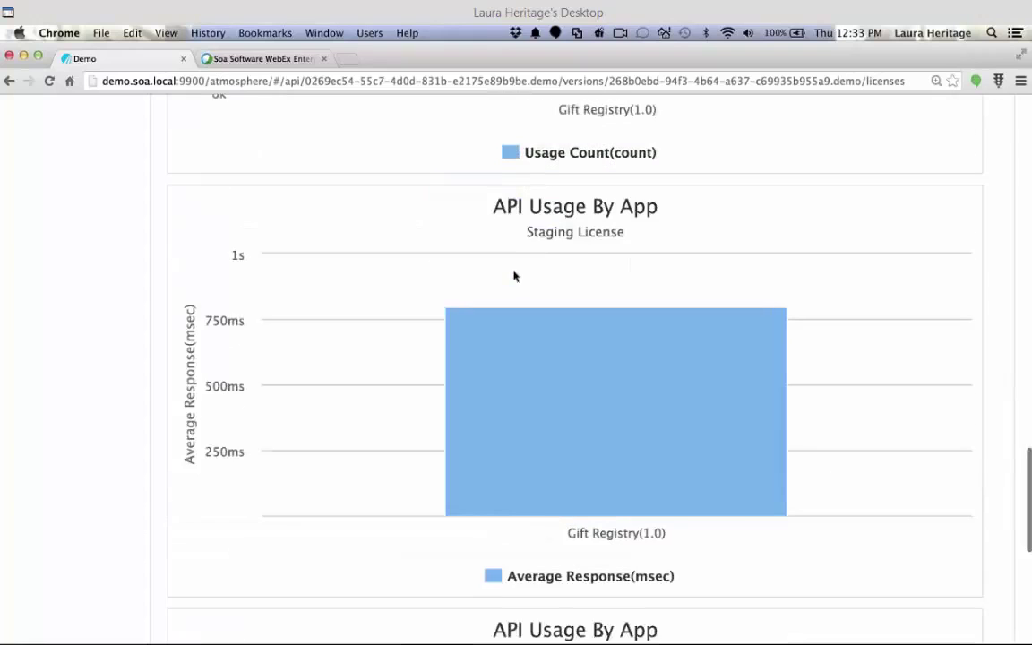
pyautogui.moveTo(439, 315)
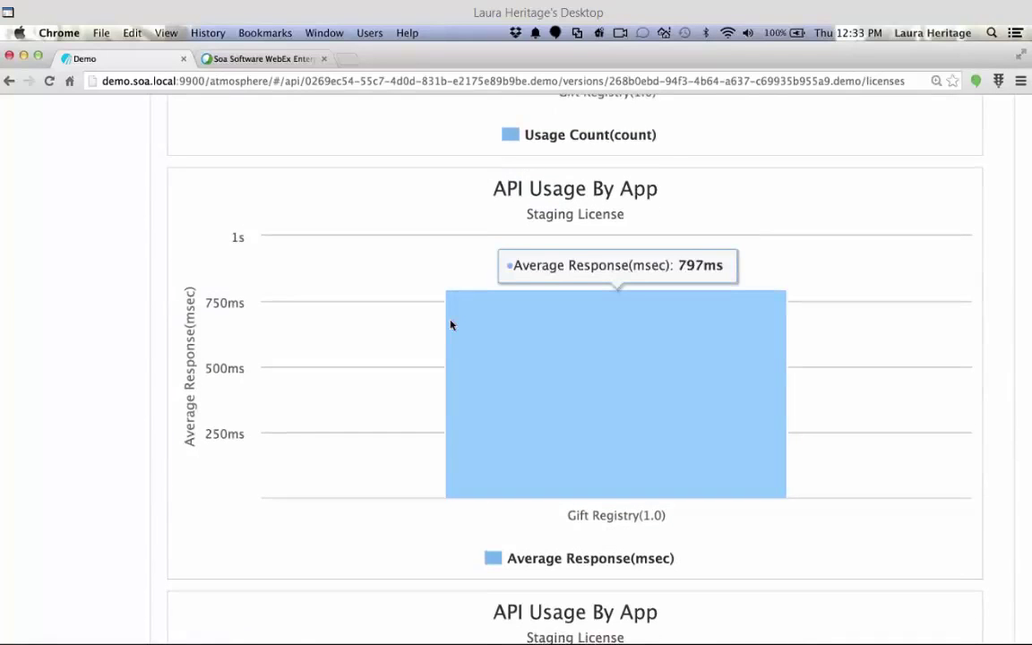
pyautogui.scroll(-3, 450, 326)
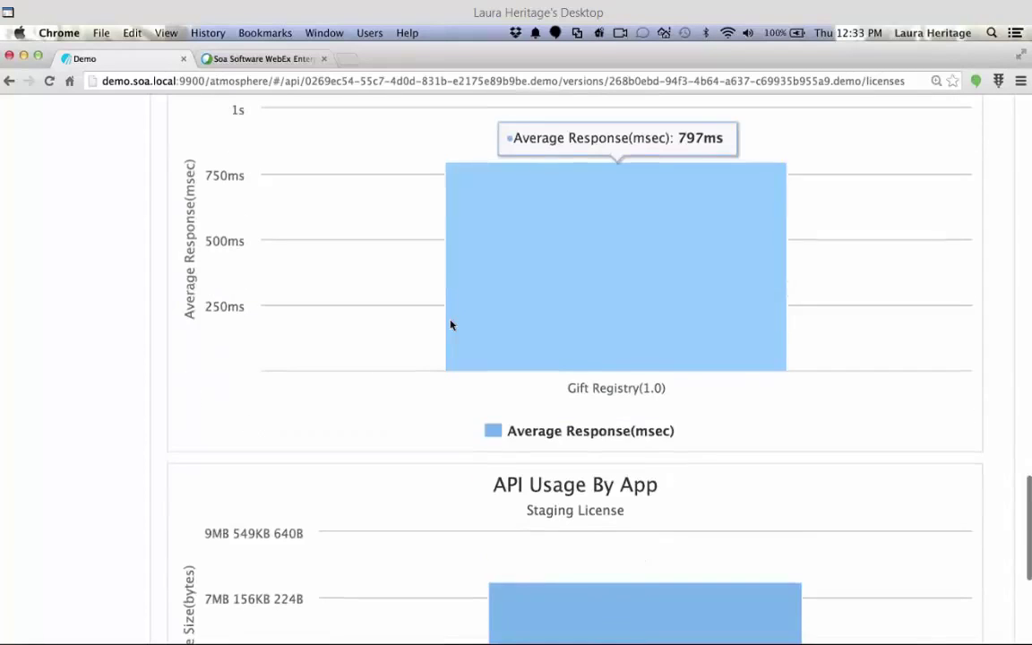
pyautogui.scroll(-5, 450, 325)
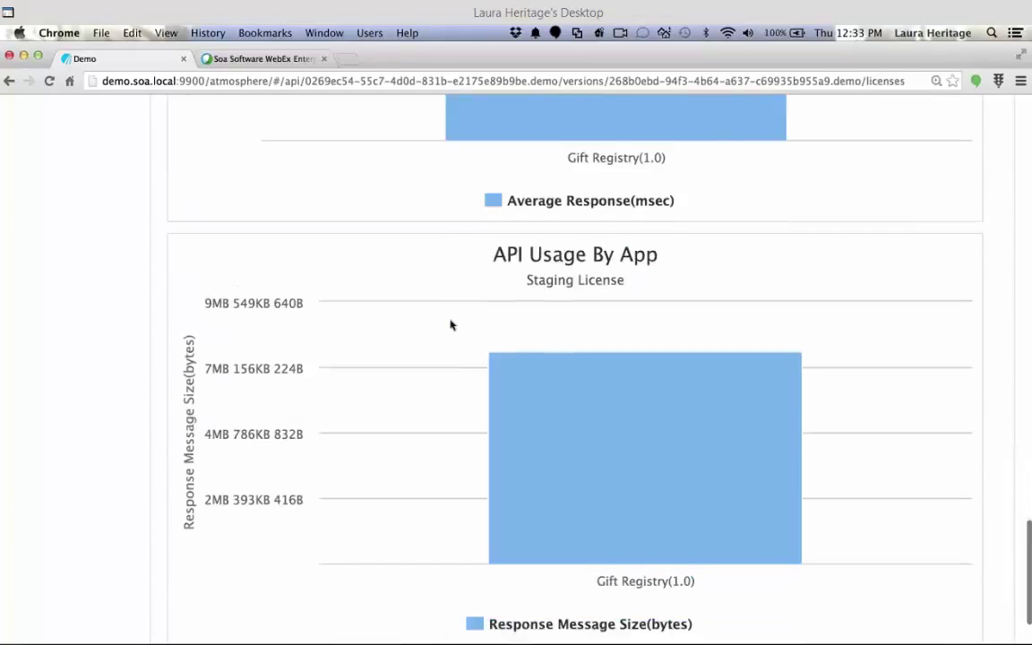
pyautogui.scroll(-2, 451, 325)
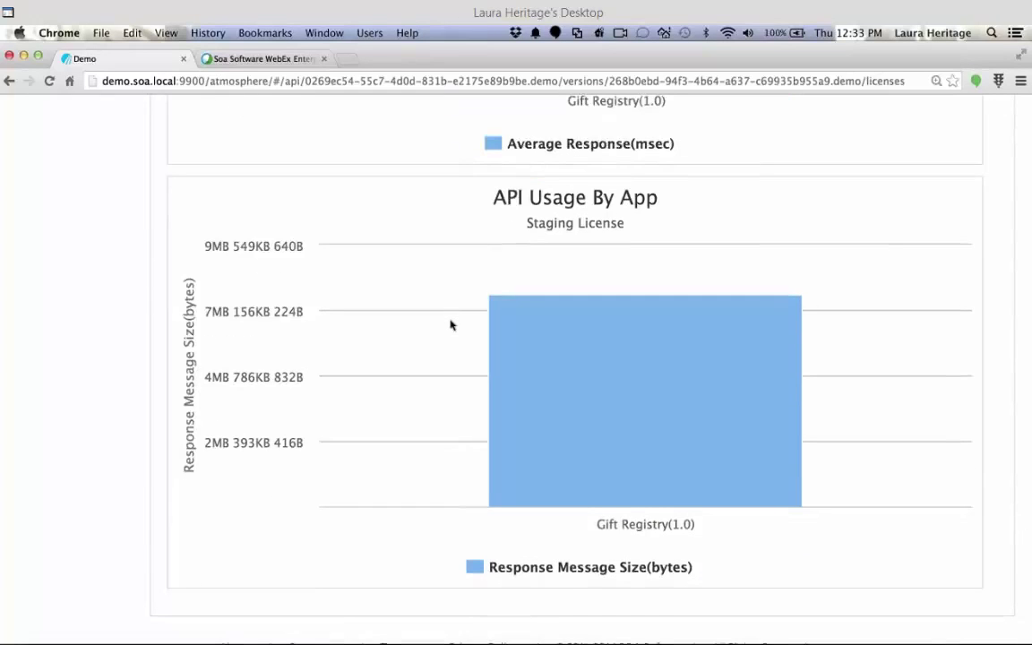
pyautogui.scroll(-1, 451, 325)
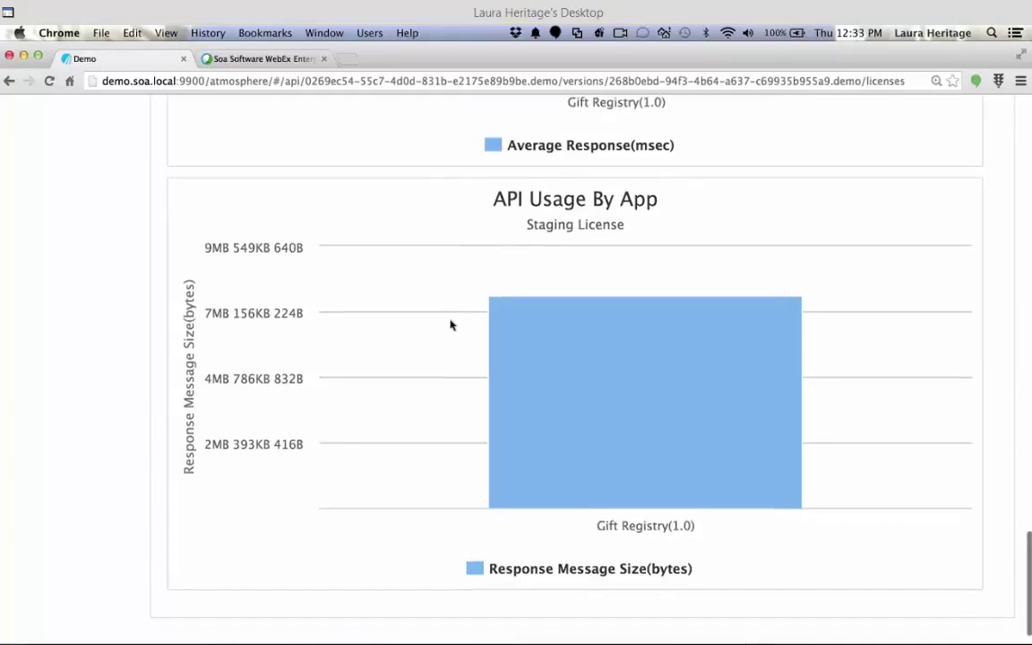
pyautogui.scroll(-2, 451, 325)
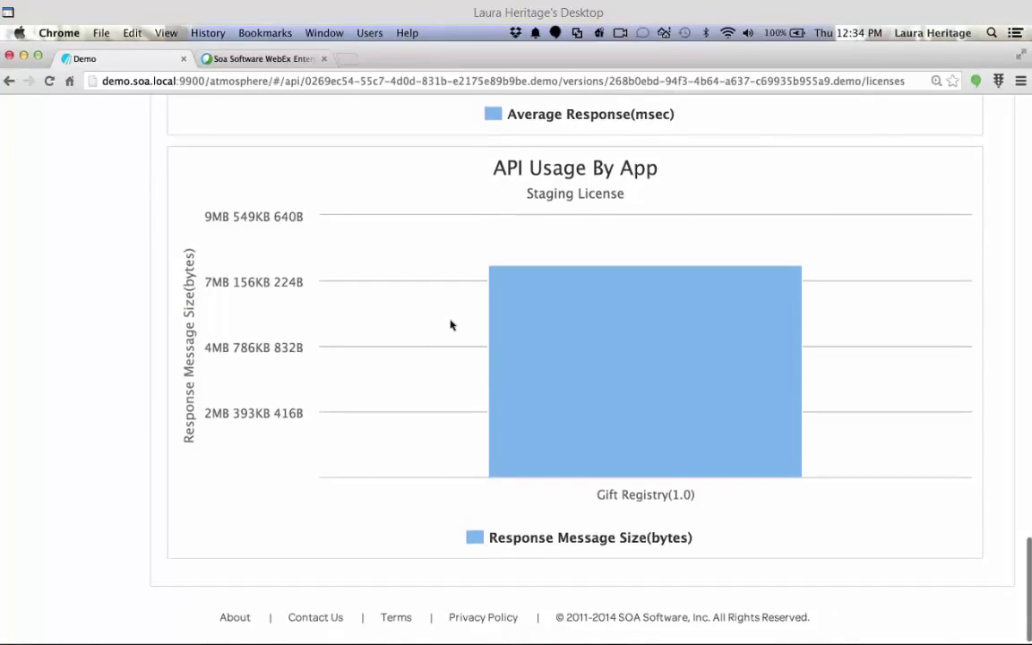
# Open the Pets API's external monitoring page with the API Science monitors.
pyautogui.scroll(5, 450, 326)
pyautogui.scroll(10, 451, 326)
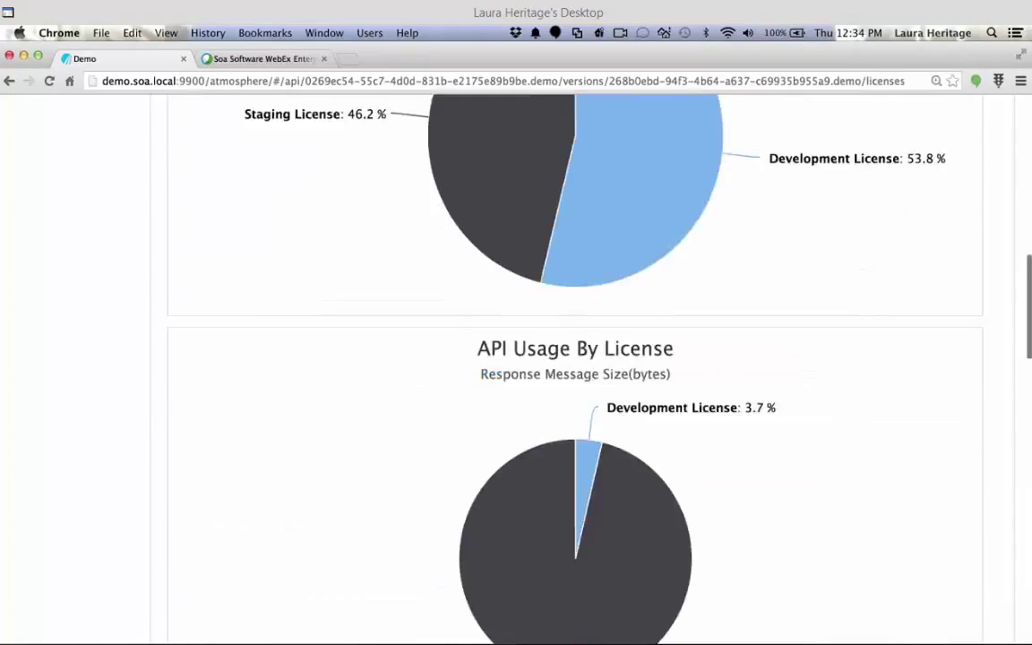
pyautogui.scroll(12, 452, 326)
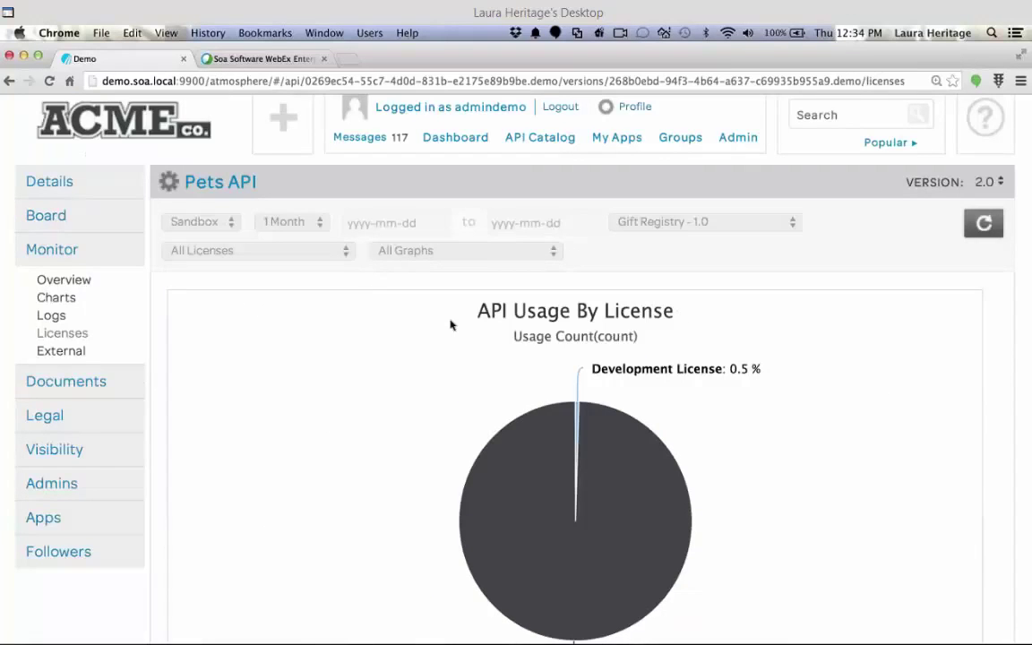
pyautogui.click(79, 355)
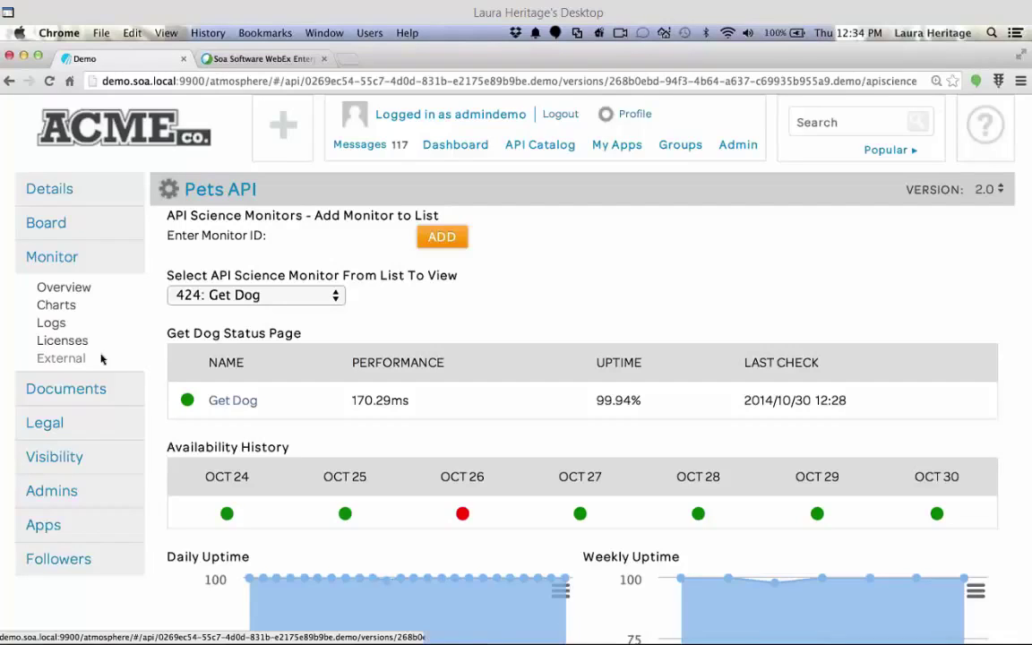
# Check the response times in the Pets API call logs and return to the external monitoring page.
pyautogui.click(48, 329)
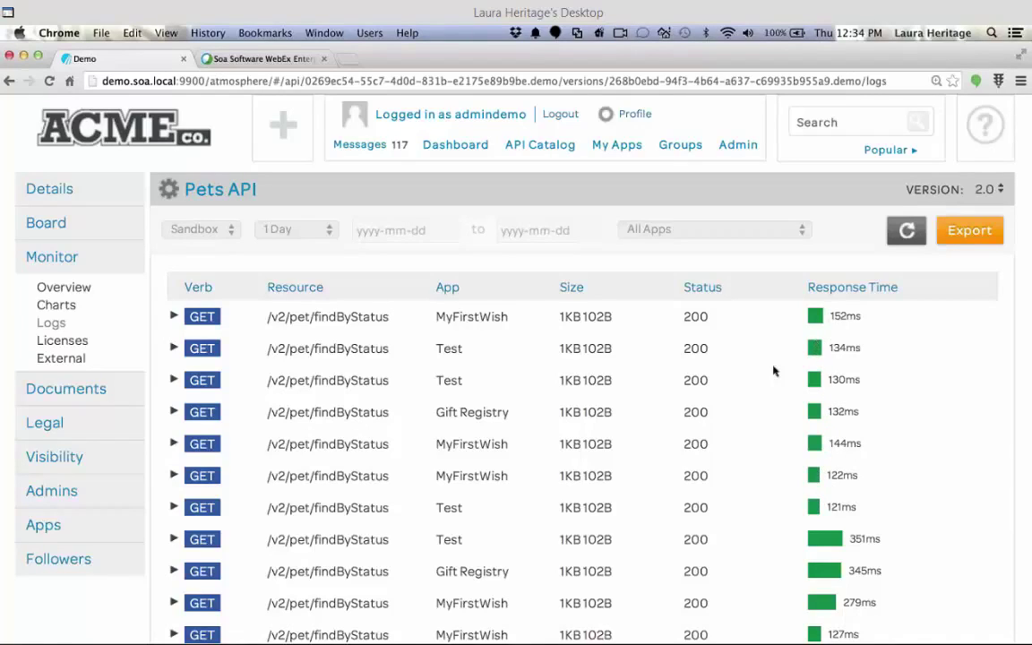
pyautogui.moveTo(854, 383)
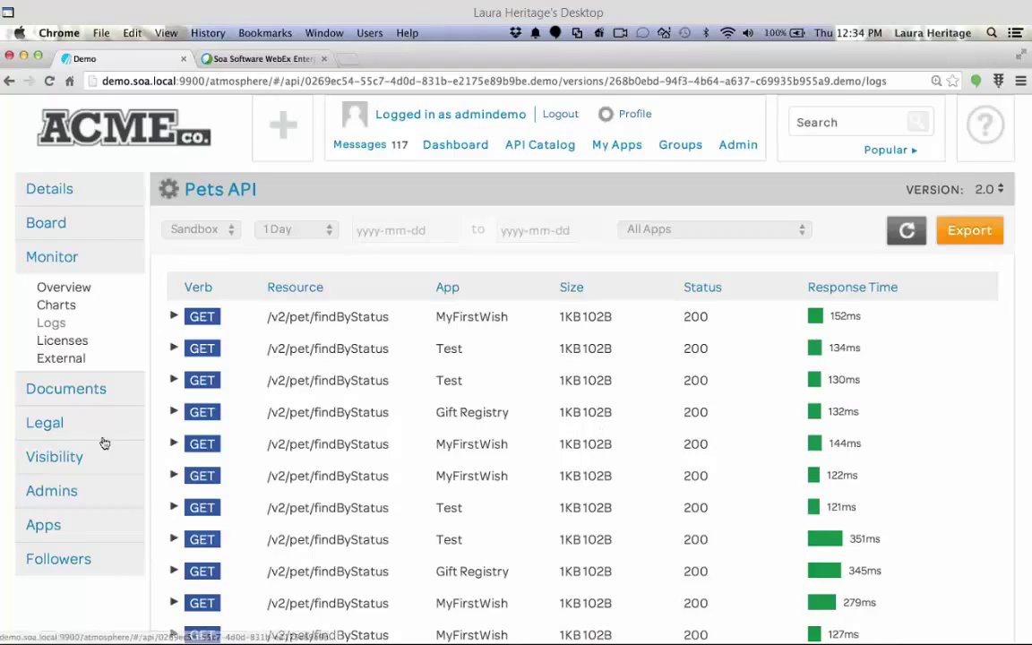
pyautogui.click(79, 362)
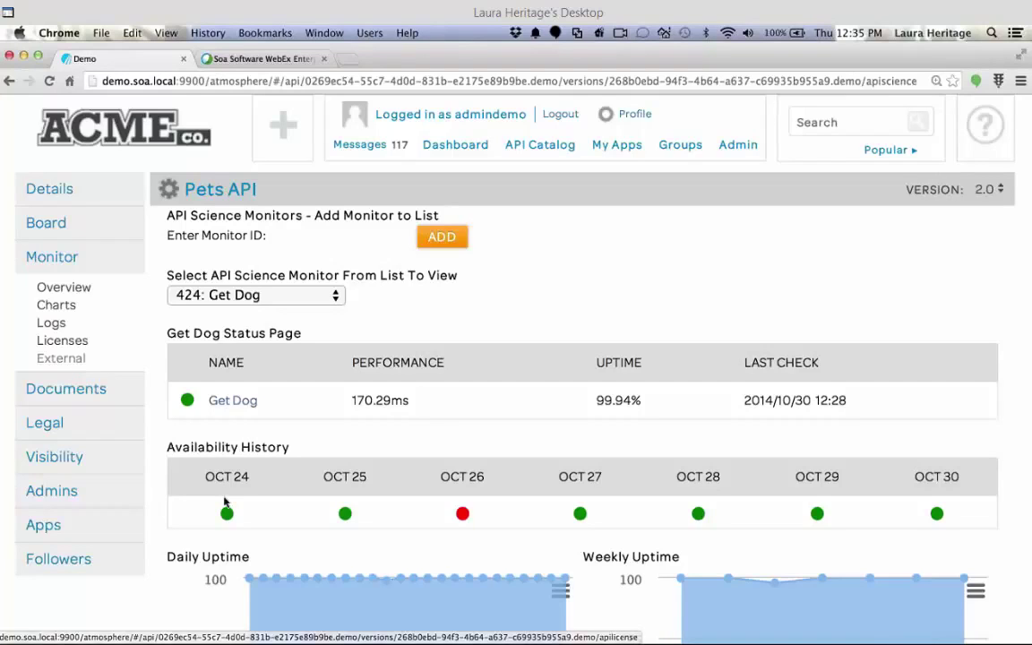
# Examine the Get Dog monitor's status, availability history, and daily and weekly uptime and performance charts.
pyautogui.scroll(-3, 225, 501)
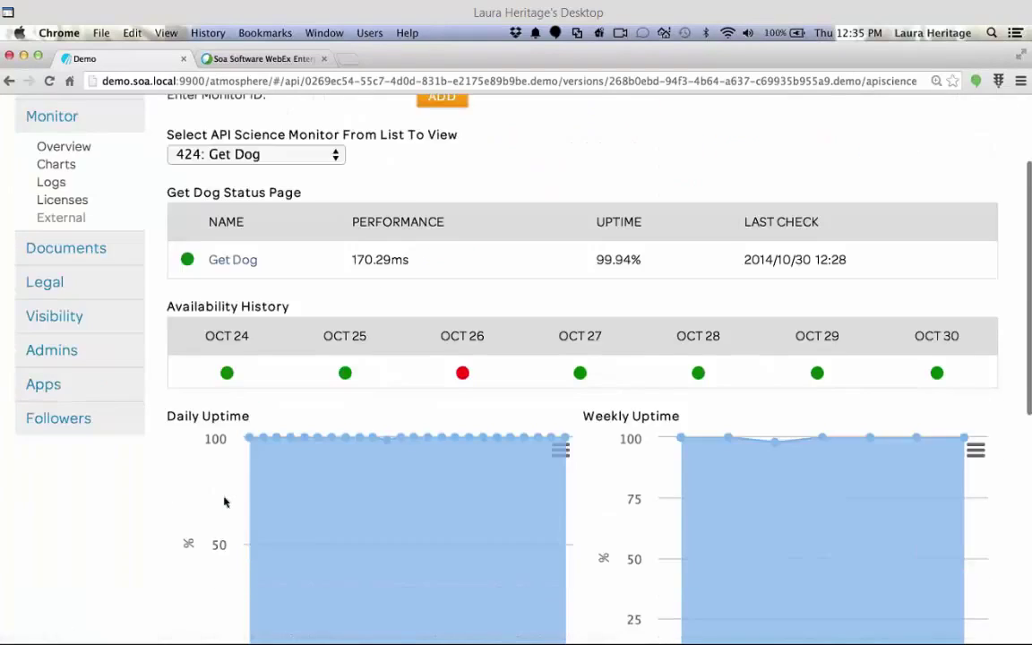
pyautogui.scroll(-1, 225, 502)
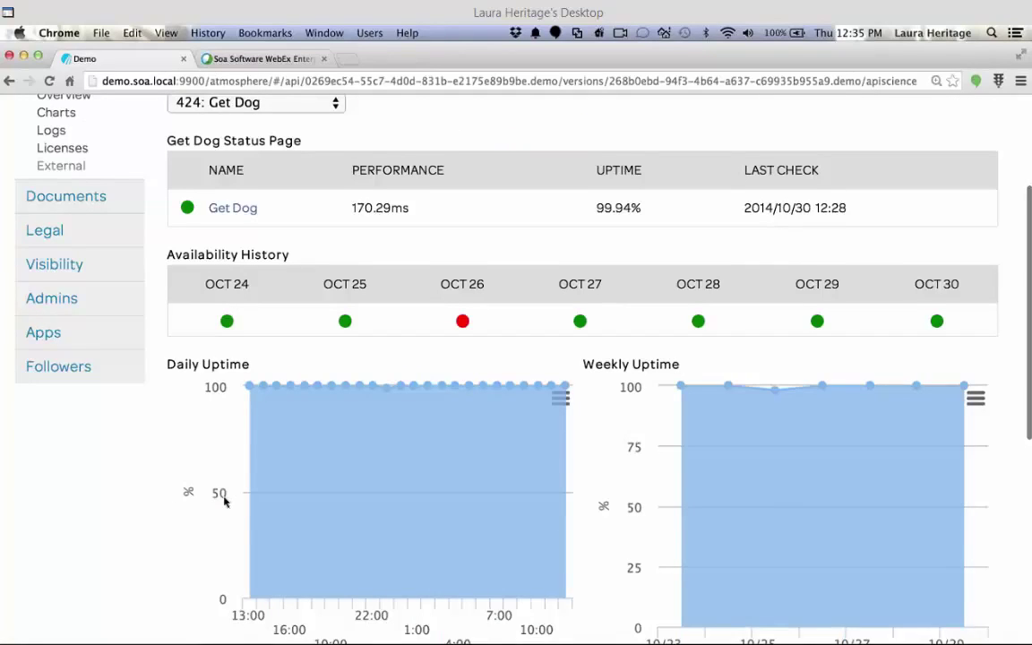
pyautogui.scroll(-1, 225, 502)
pyautogui.scroll(-2, 225, 502)
pyautogui.scroll(7, 225, 502)
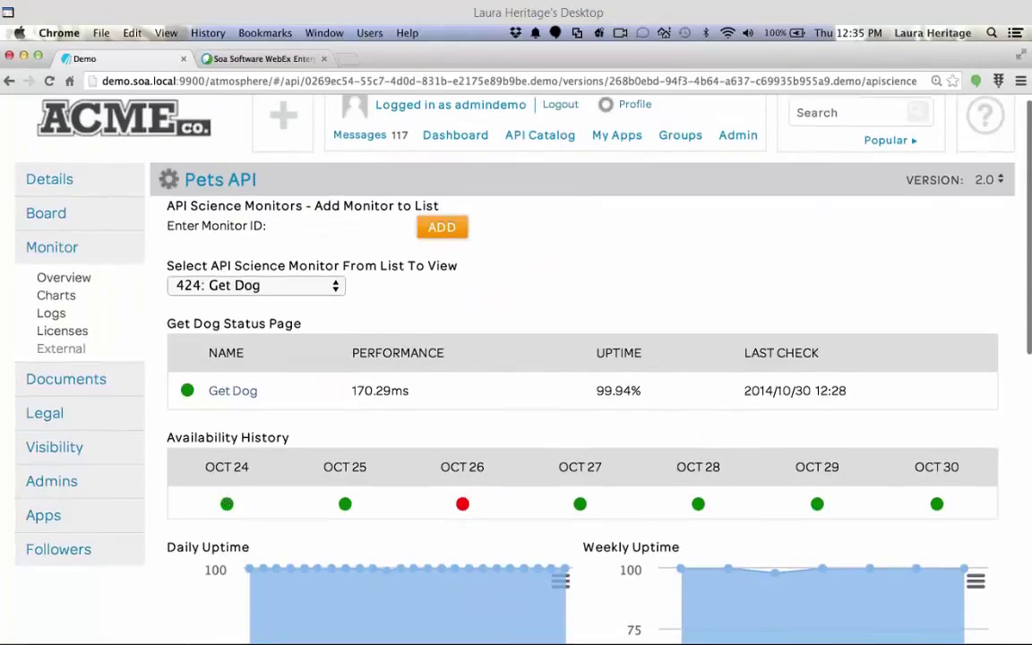
pyautogui.scroll(-1, 225, 502)
pyautogui.scroll(-1, 225, 501)
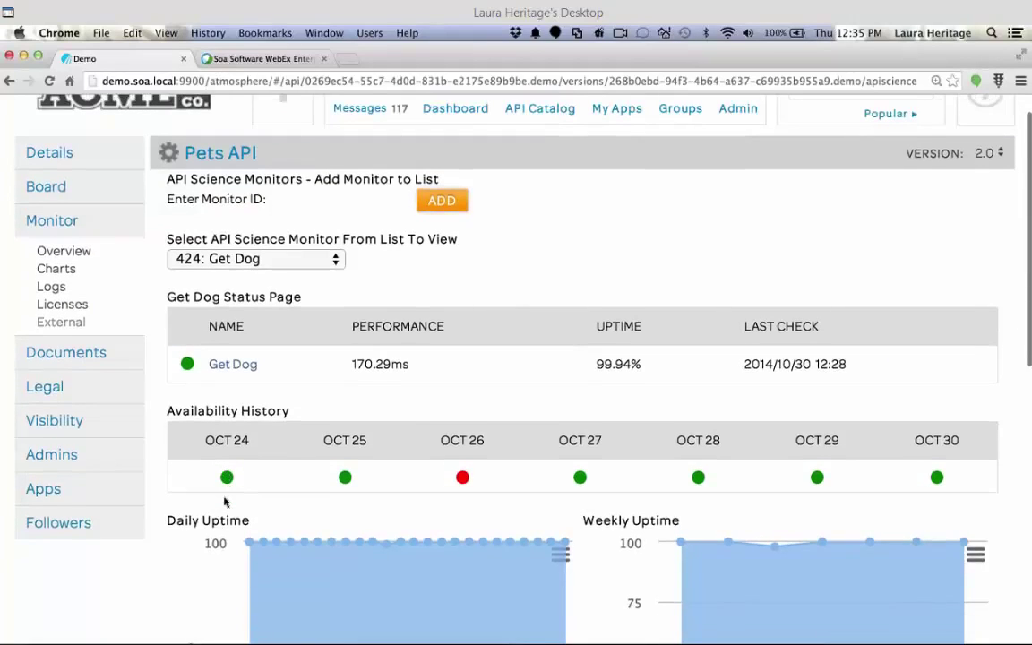
pyautogui.scroll(-1, 224, 502)
pyautogui.scroll(-1, 225, 500)
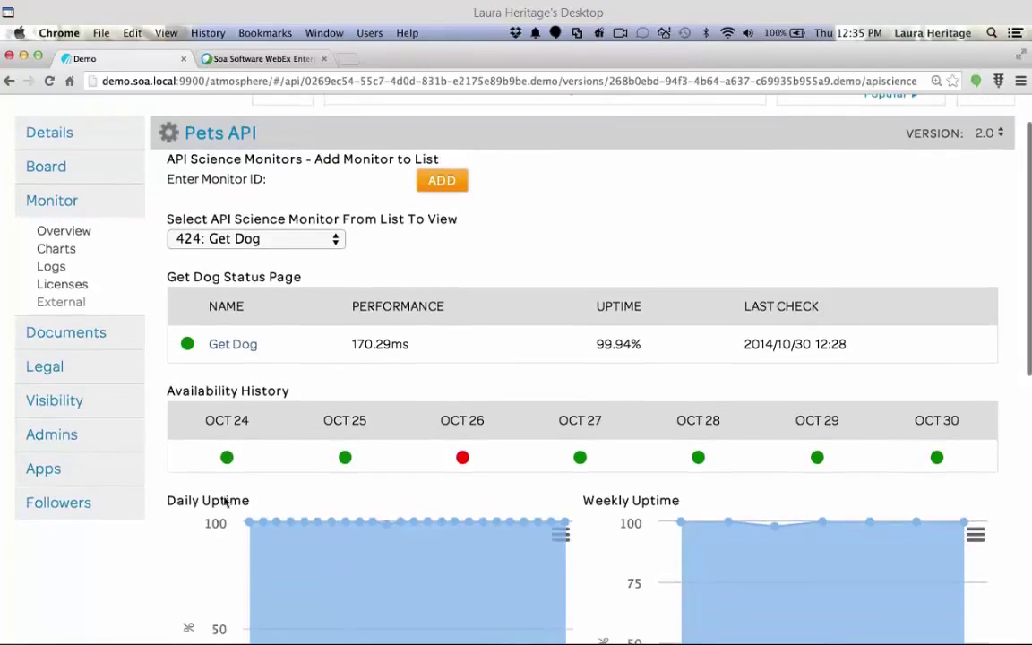
pyautogui.scroll(-5, 225, 501)
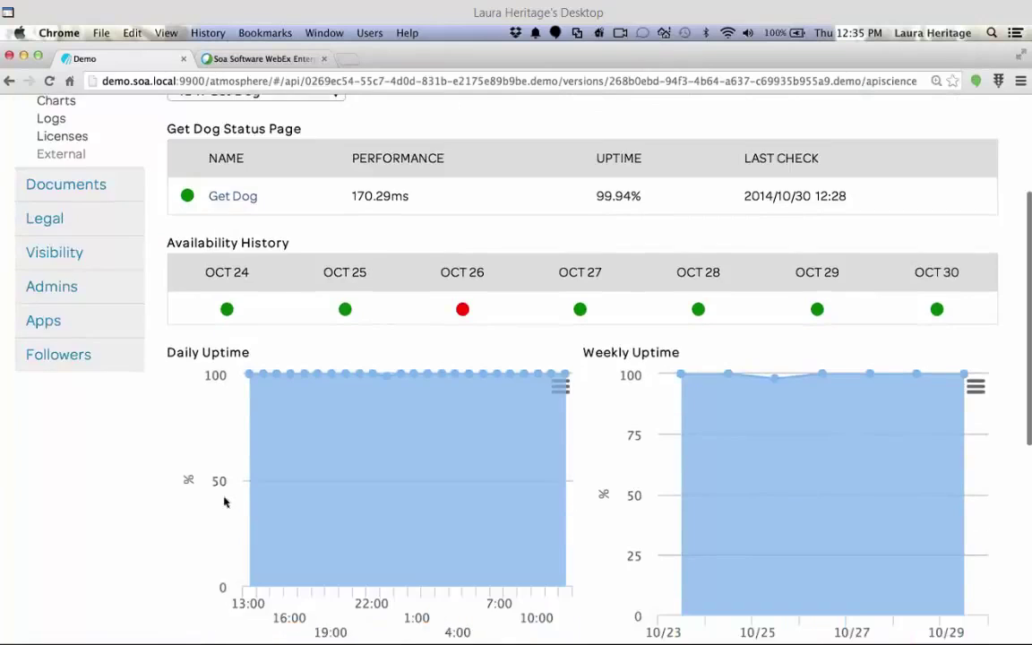
pyautogui.scroll(-2, 225, 502)
pyautogui.scroll(-2, 225, 502)
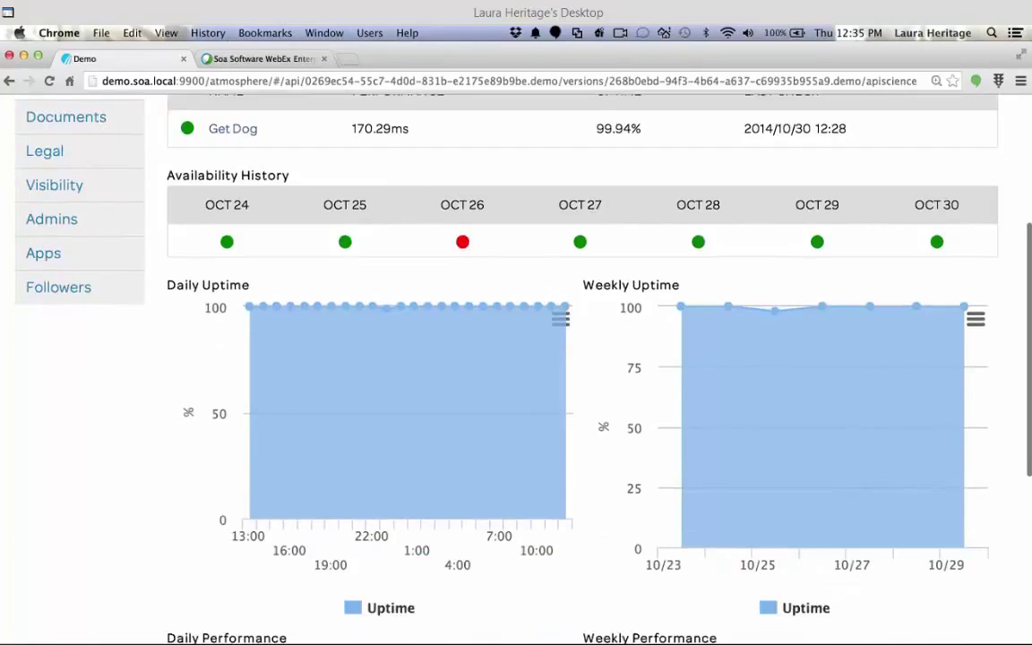
pyautogui.scroll(-1, 224, 502)
pyautogui.scroll(-3, 225, 501)
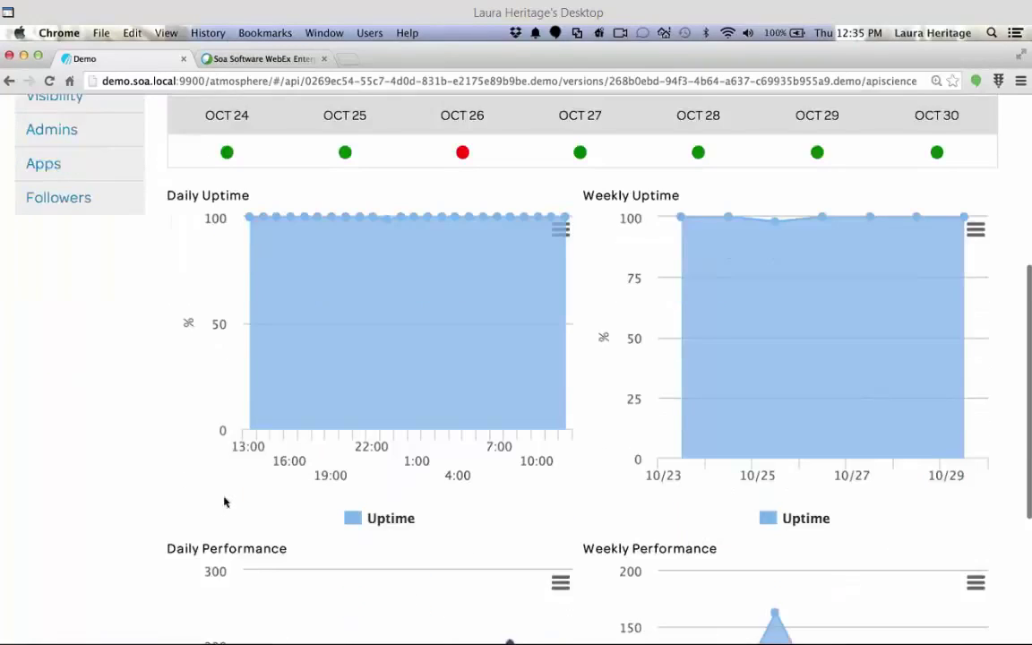
pyautogui.scroll(-5, 224, 501)
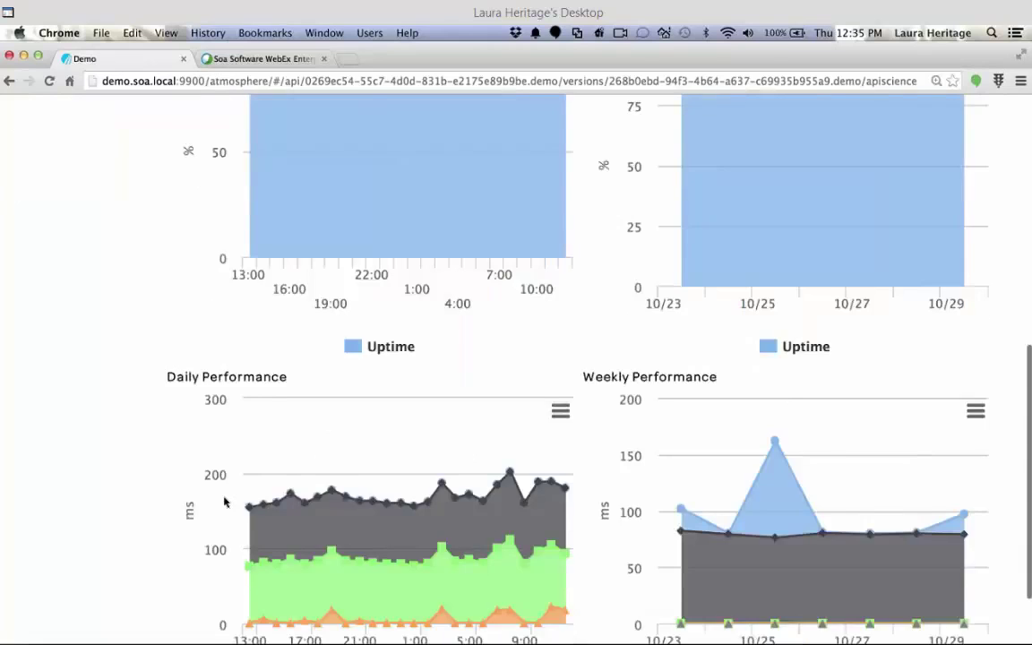
# Switch the viewed API Science monitor to 426: Pet Find by Status.
pyautogui.scroll(15, 224, 502)
pyautogui.click(269, 232)
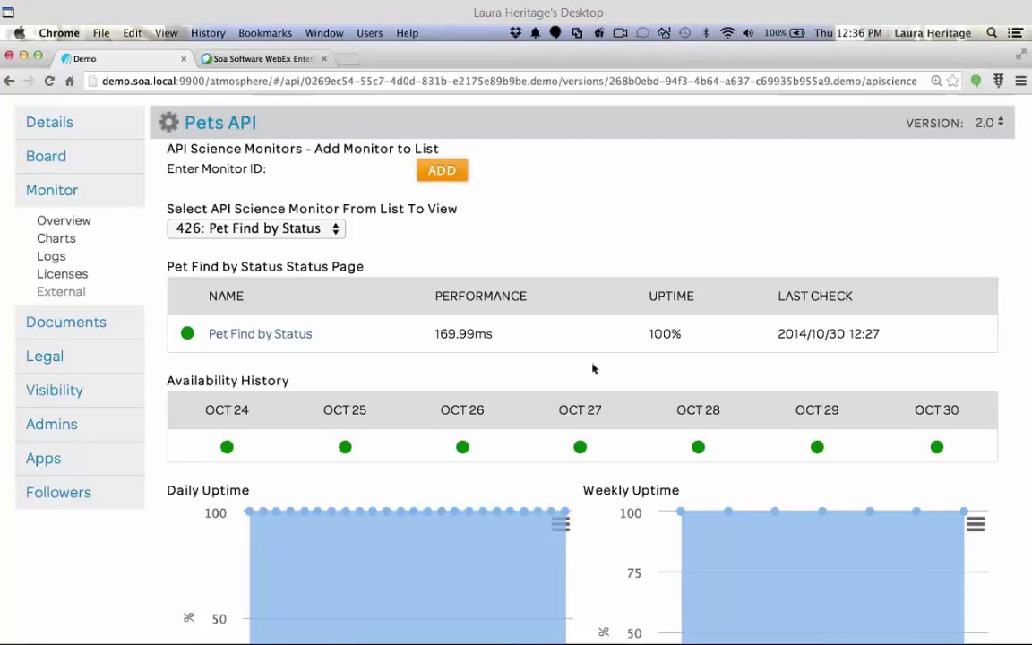
# Examine the Pet Find by Status monitor's status, availability history, and daily and weekly uptime and performance charts.
pyautogui.scroll(-1, 592, 369)
pyautogui.scroll(-1, 592, 368)
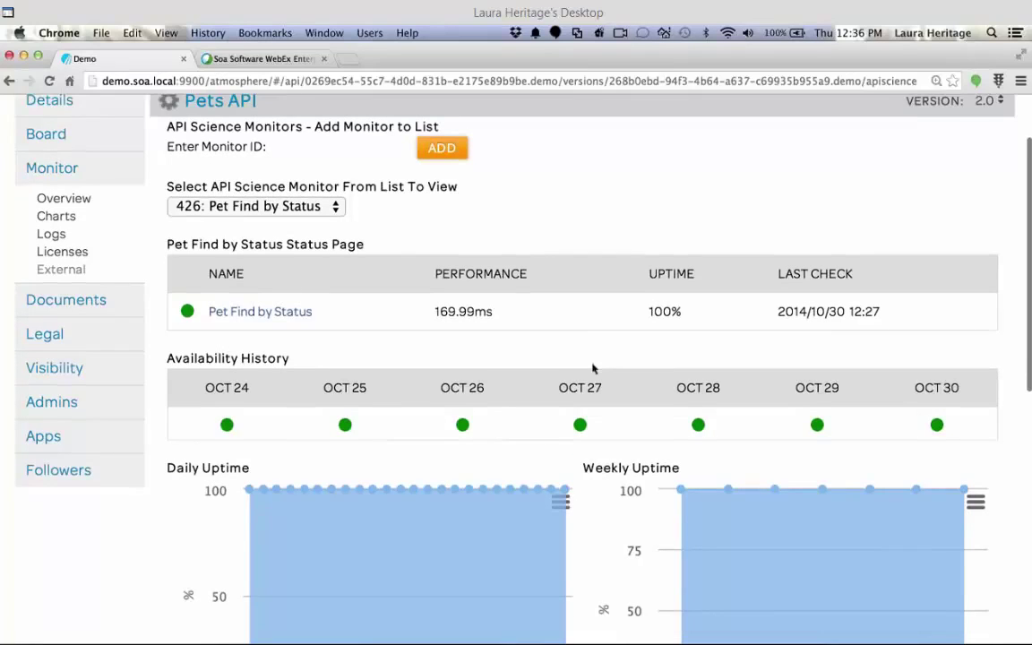
pyautogui.scroll(-5, 592, 368)
pyautogui.scroll(-1, 592, 368)
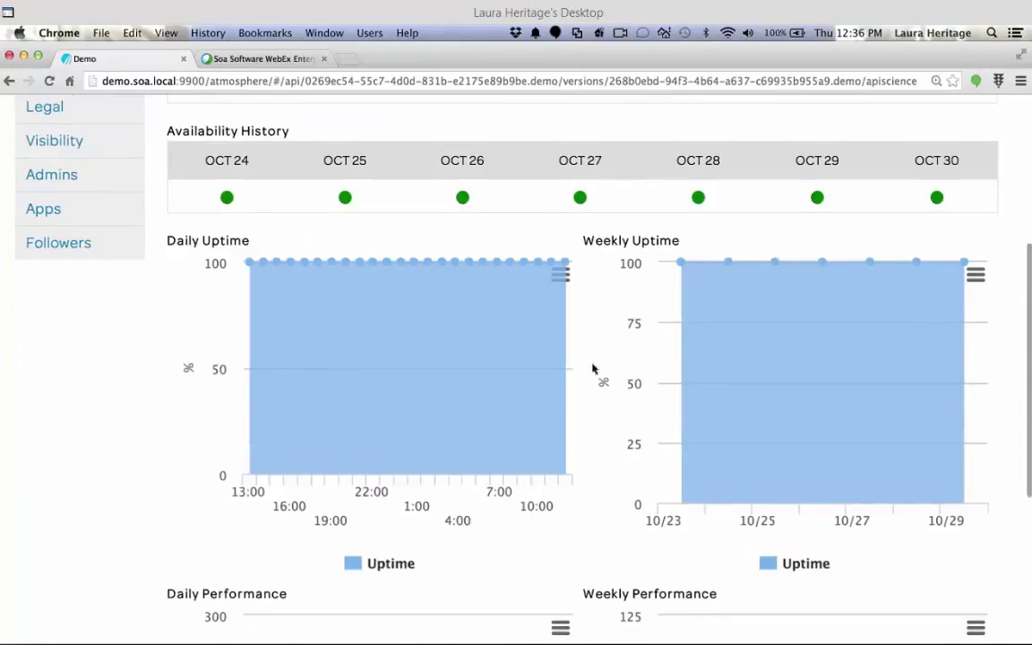
pyautogui.scroll(-6, 592, 368)
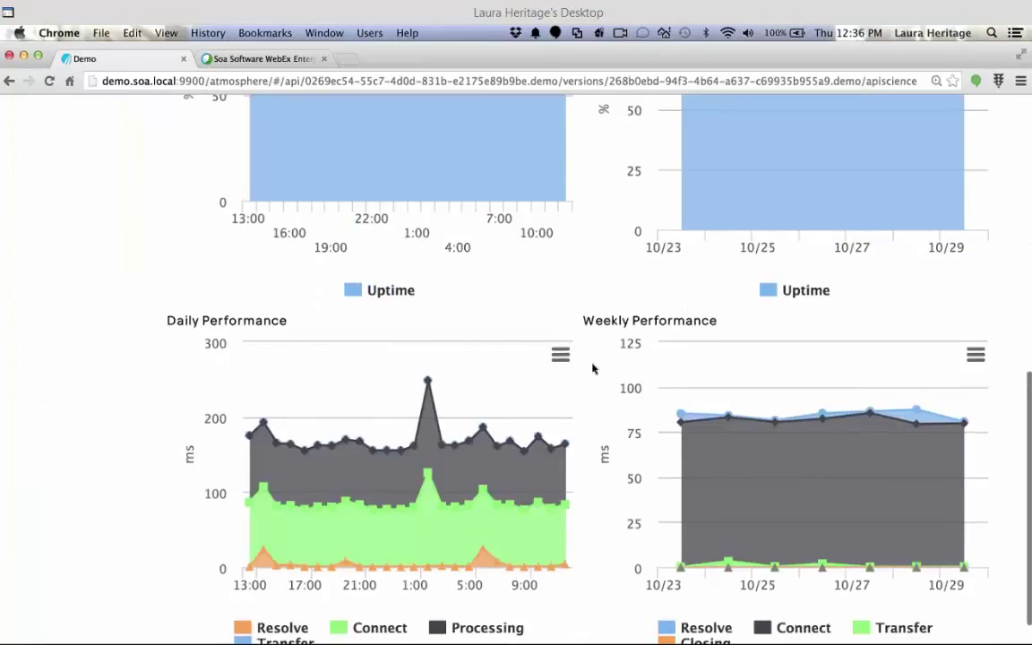
pyautogui.scroll(-1, 592, 368)
pyautogui.scroll(2, 592, 368)
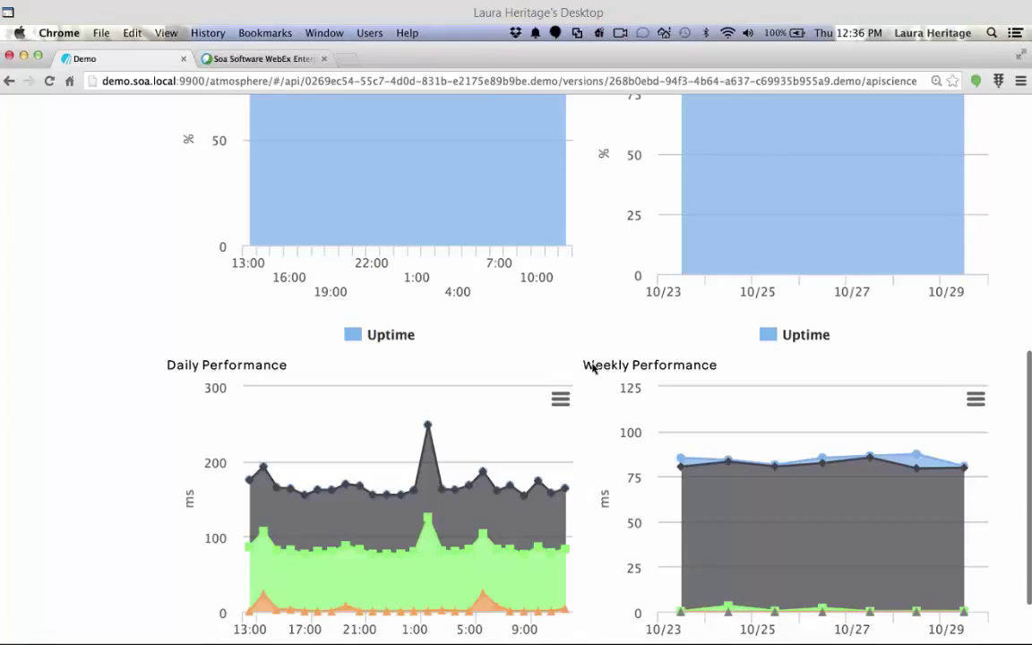
pyautogui.scroll(2, 592, 368)
pyautogui.scroll(10, 592, 368)
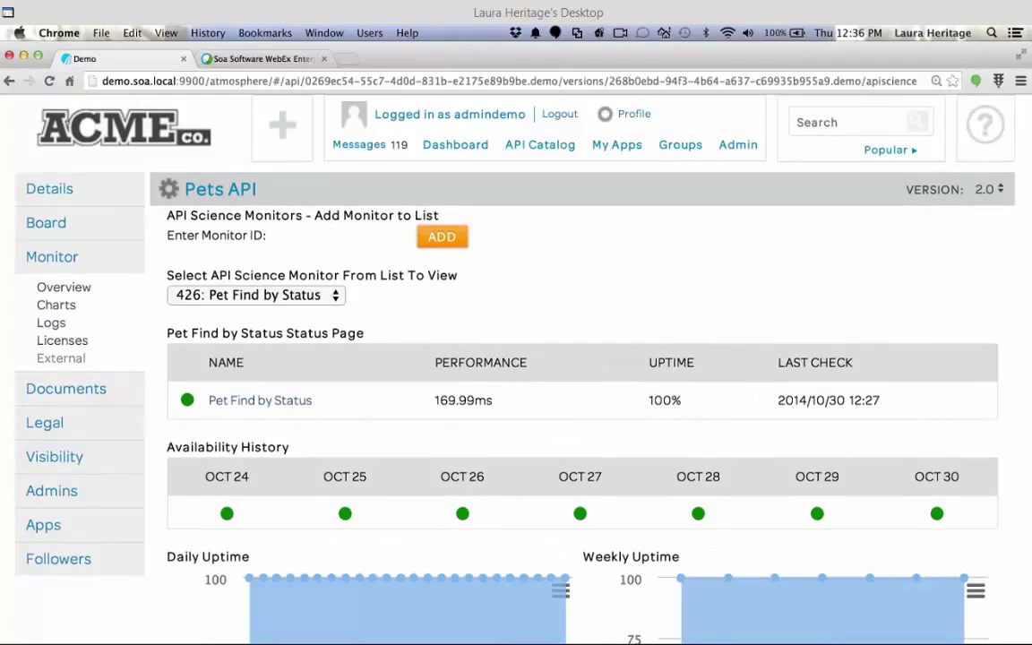
# Add the API Science monitor with ID 427 to the Pets API's monitor list and display it.
pyautogui.click(323, 235)
pyautogui.write('427')
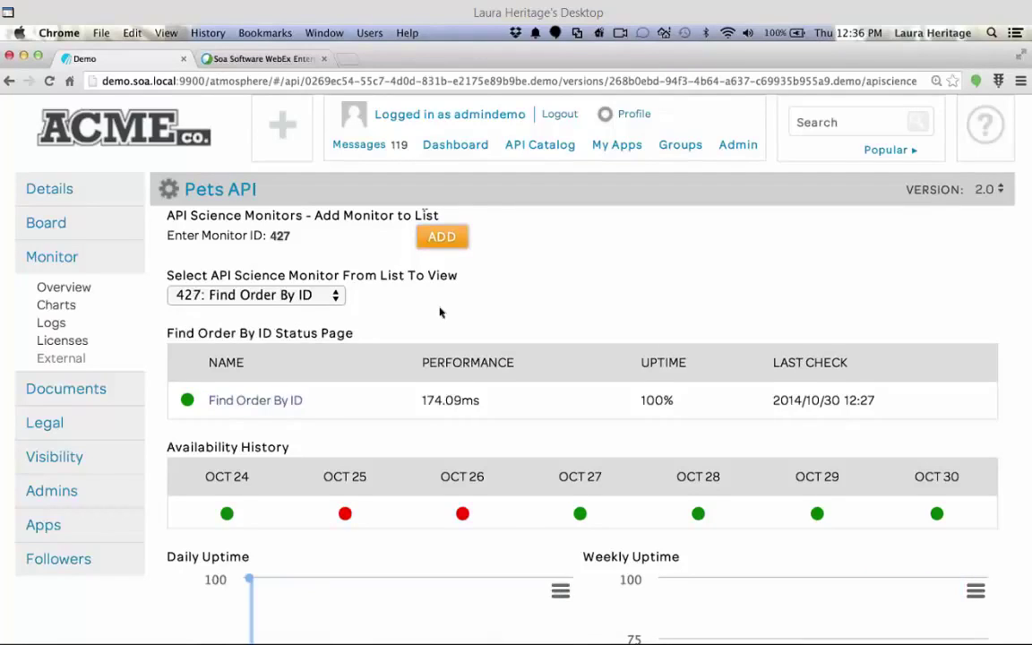
# Examine the Find Order By ID monitor's status, availability history, and uptime and performance charts.
pyautogui.scroll(-1, 440, 311)
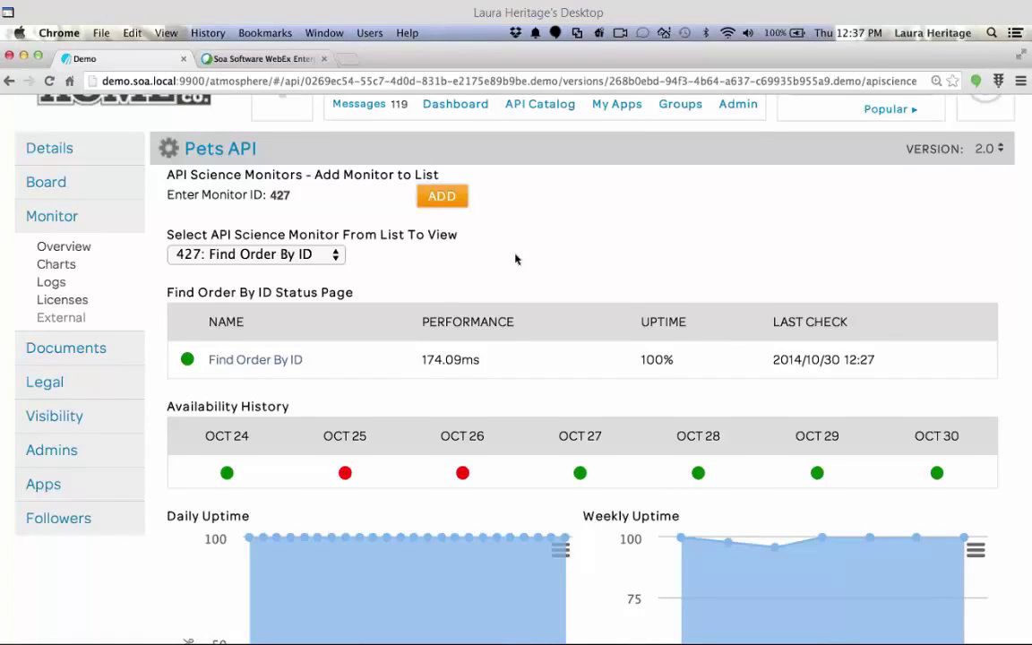
pyautogui.scroll(-2, 515, 259)
pyautogui.scroll(-1, 515, 259)
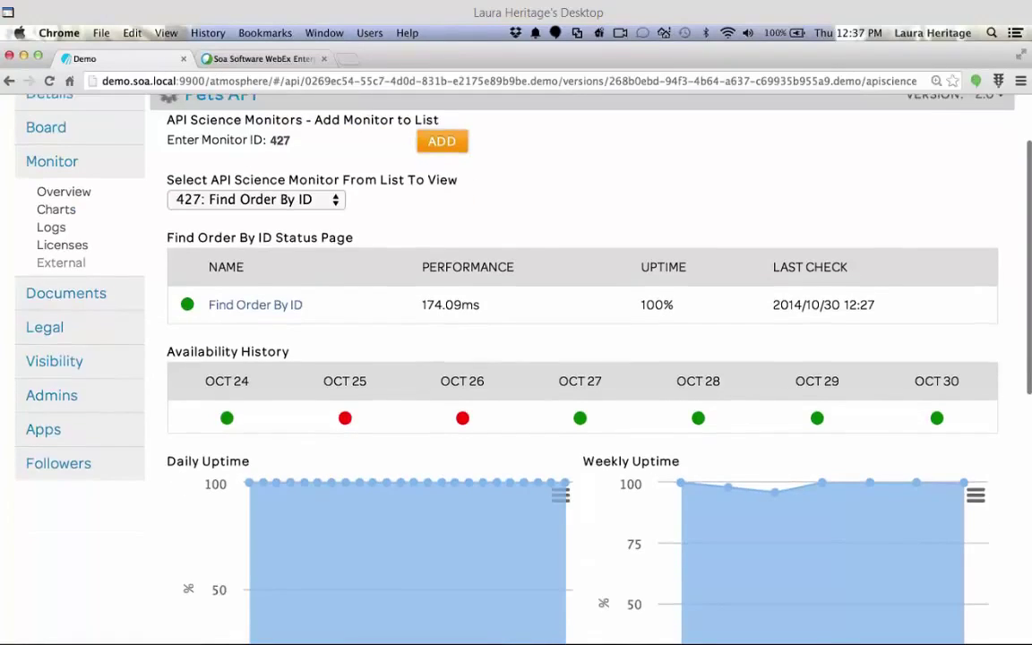
pyautogui.scroll(2, 515, 259)
pyautogui.scroll(-1, 515, 259)
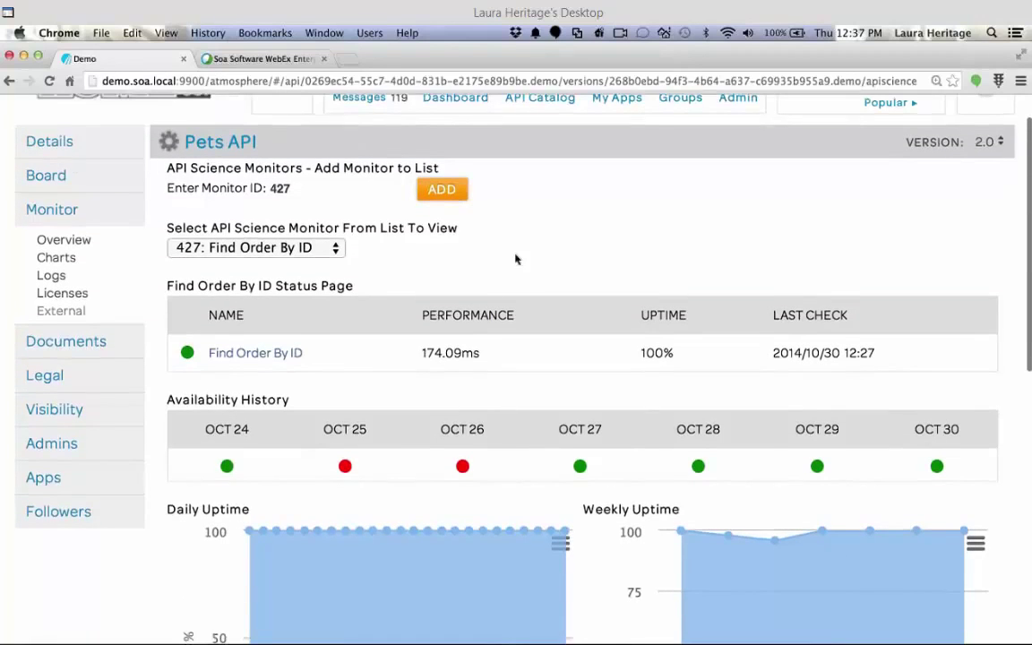
pyautogui.scroll(-1, 515, 259)
pyautogui.scroll(1, 515, 259)
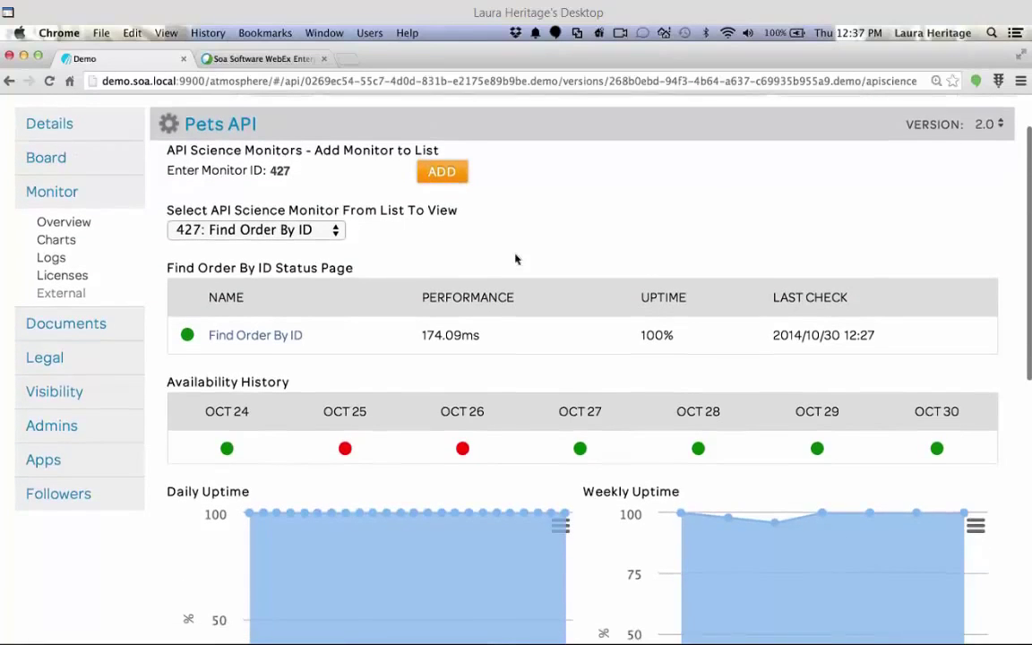
pyautogui.scroll(-2, 515, 259)
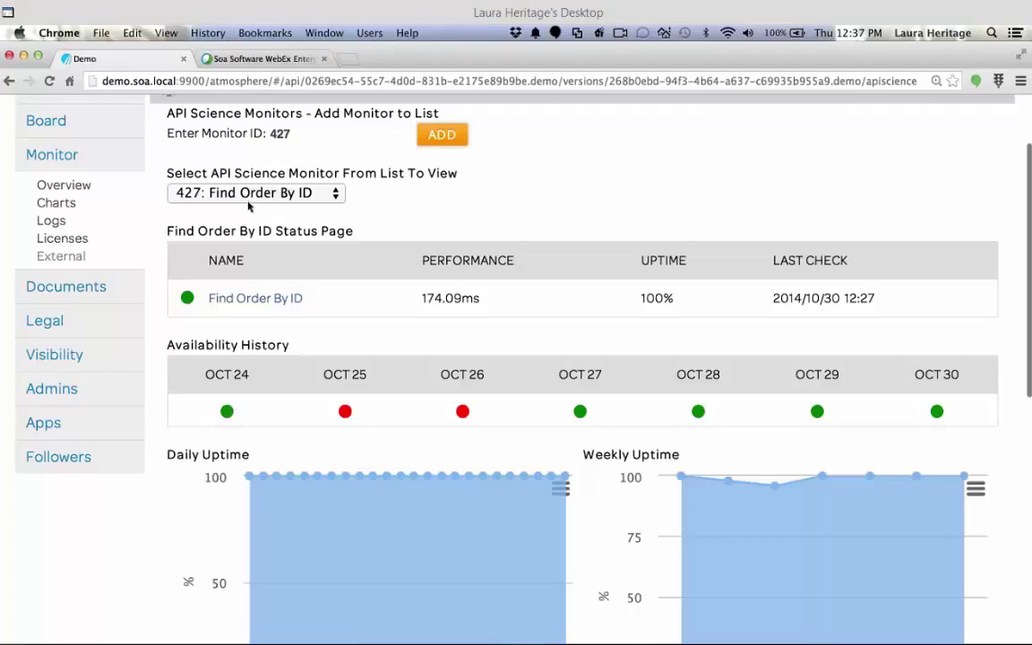
pyautogui.scroll(-1, 345, 404)
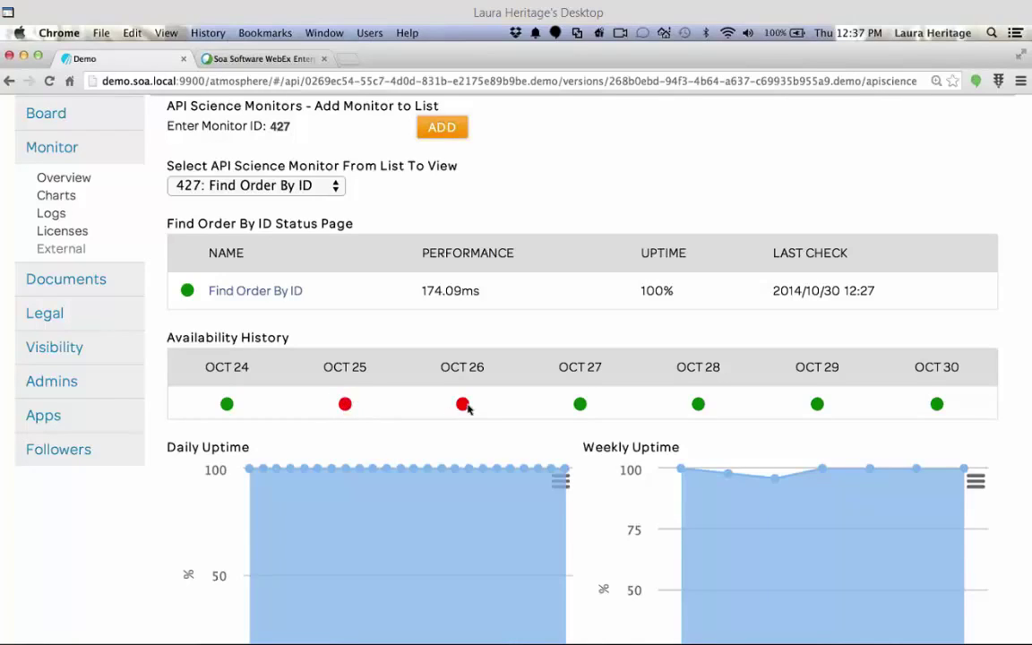
pyautogui.scroll(1, 466, 408)
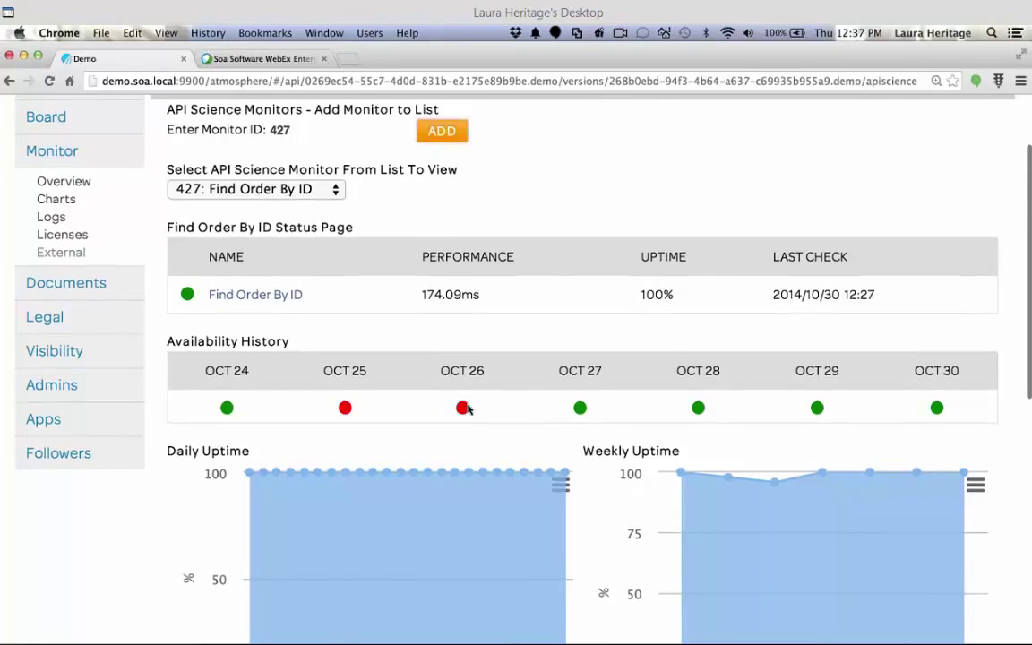
pyautogui.scroll(-5, 466, 408)
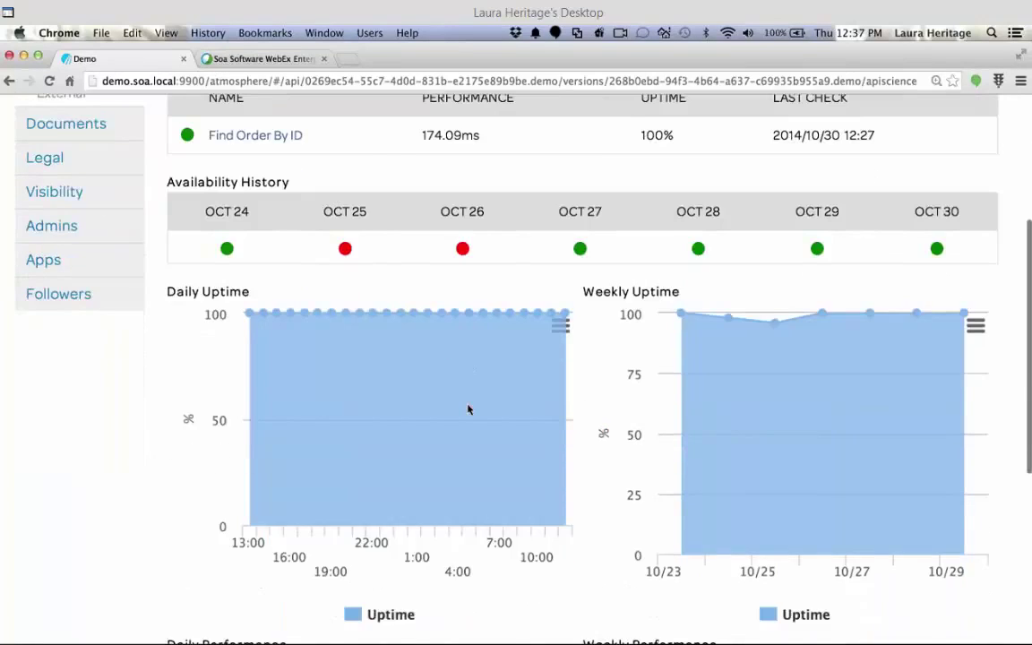
pyautogui.scroll(-10, 469, 411)
pyautogui.scroll(10, 467, 410)
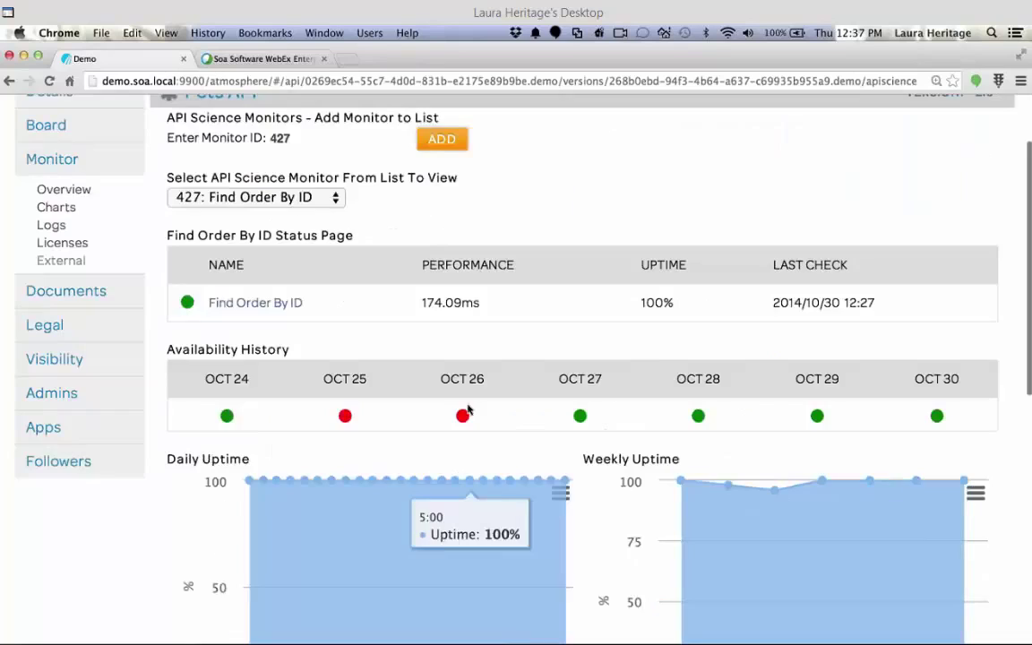
pyautogui.scroll(2, 467, 409)
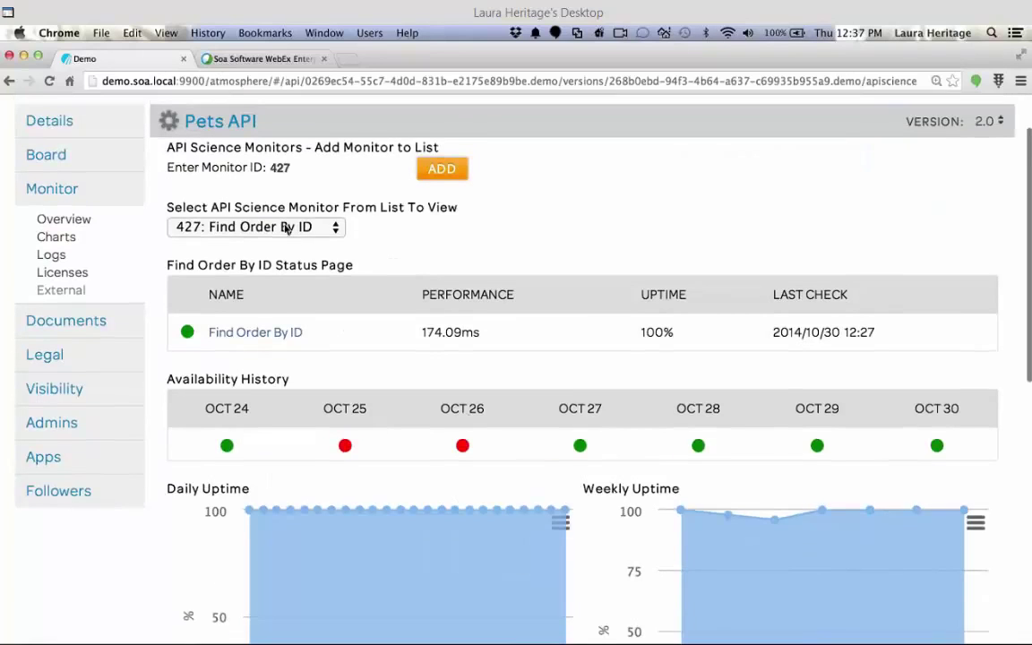
# Switch the viewed monitor to 424: Get Dog and open its monitor page on the API Science site.
pyautogui.scroll(-1, 287, 230)
pyautogui.click(287, 217)
pyautogui.click(275, 278)
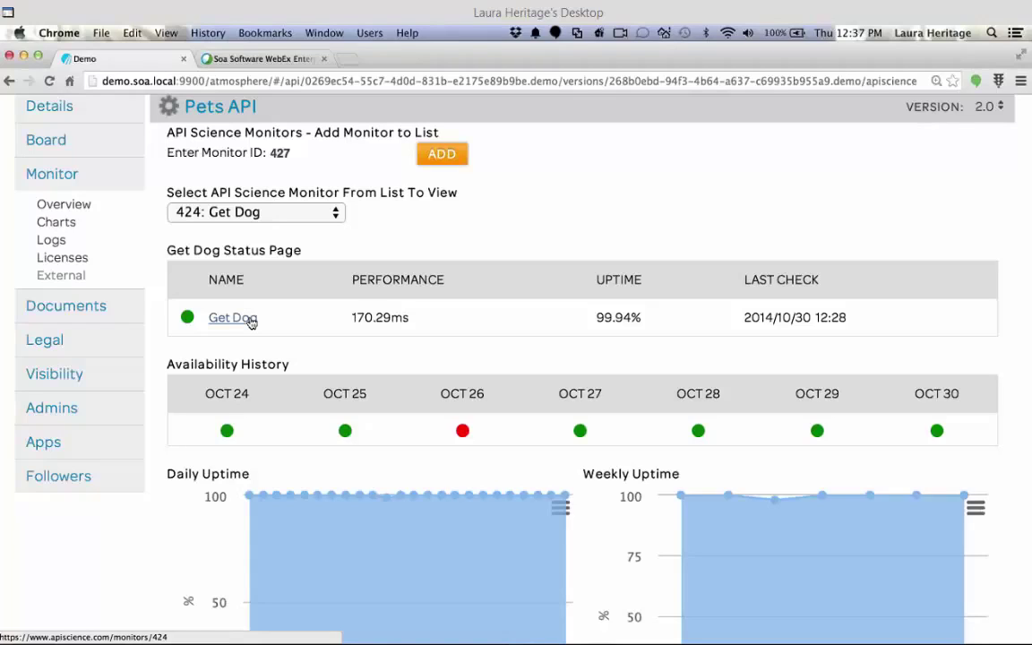
pyautogui.click(251, 321)
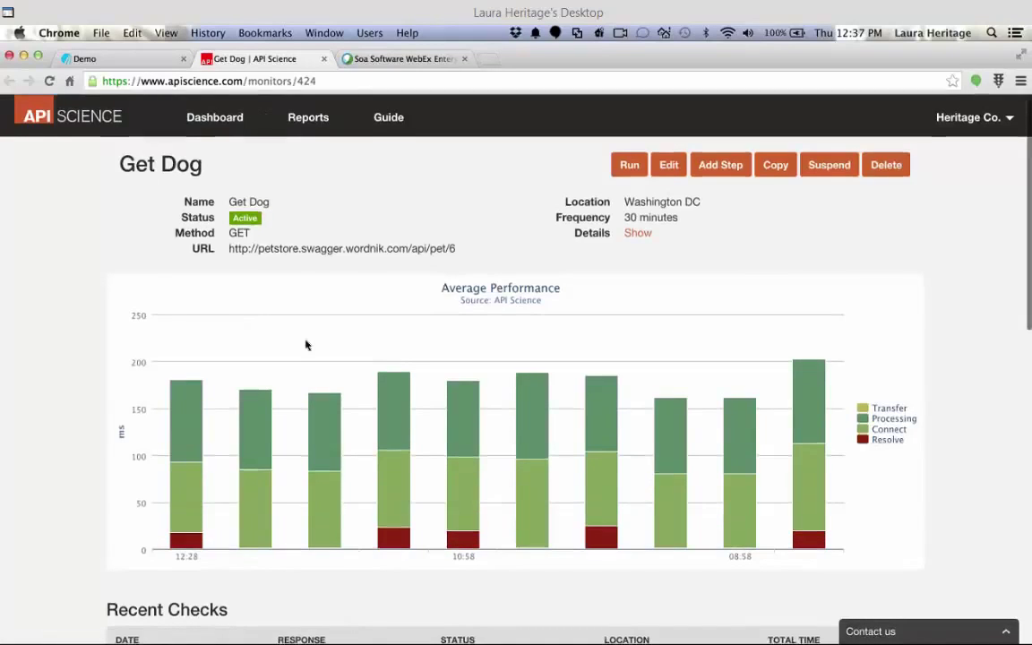
pyautogui.scroll(-2, 306, 345)
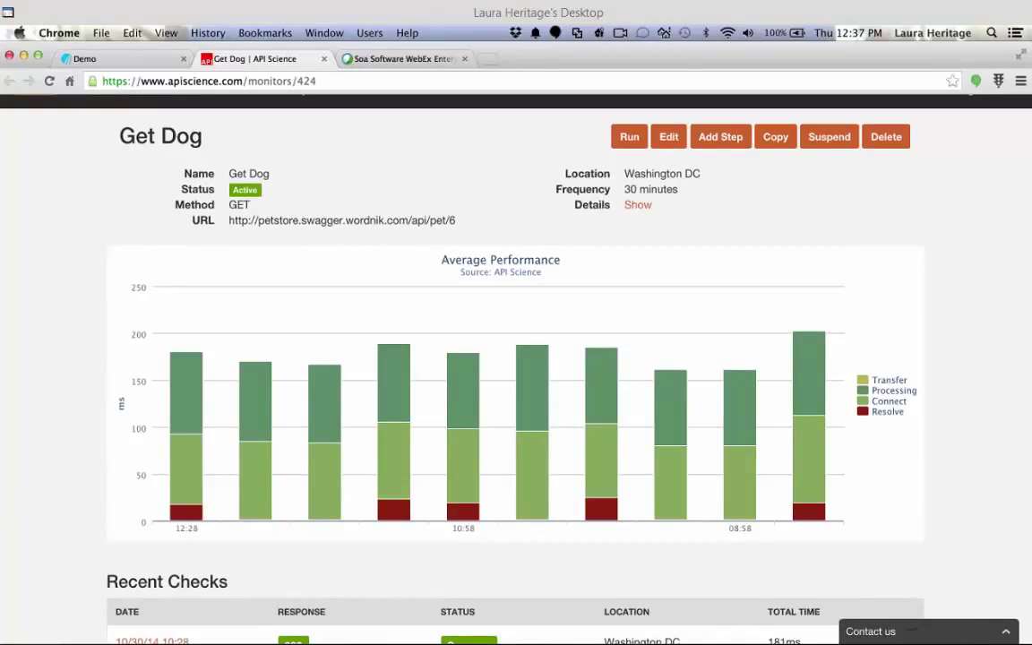
# Switch to Cisco WebEx Event Center and display the other panelist's shared application in full screen.
pyautogui.click(886, 643)
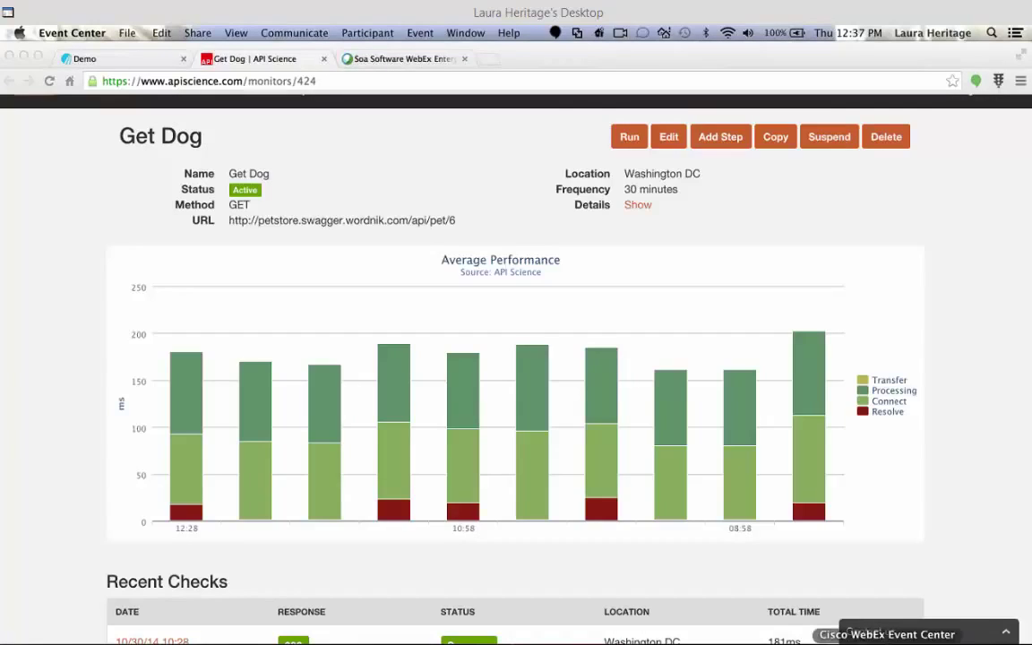
pyautogui.rightClick(885, 640)
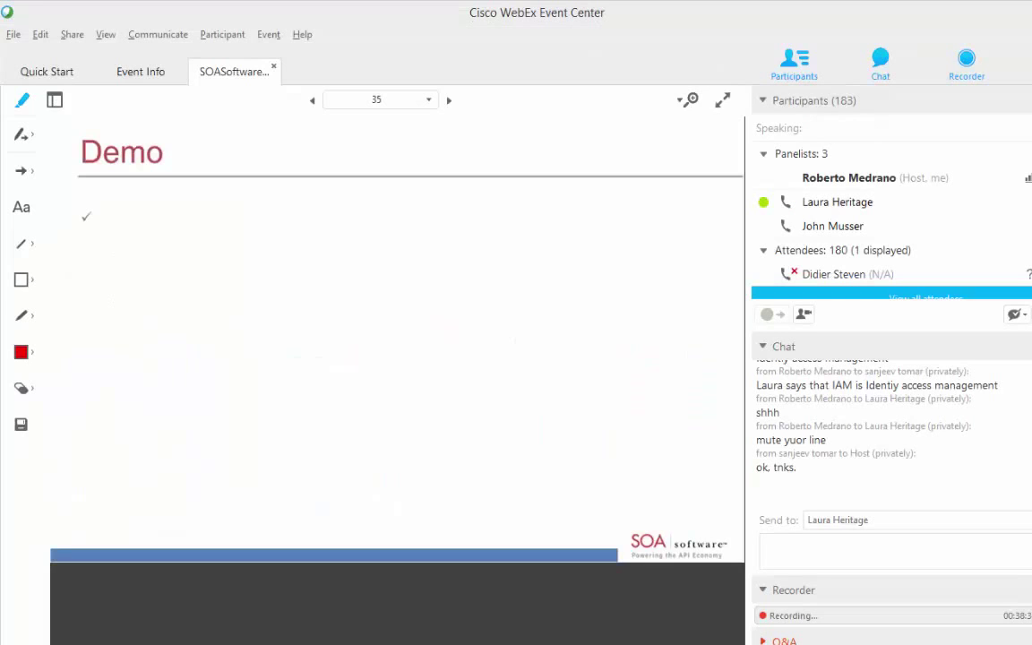
pyautogui.hotkey('ctrl', 'Tab')
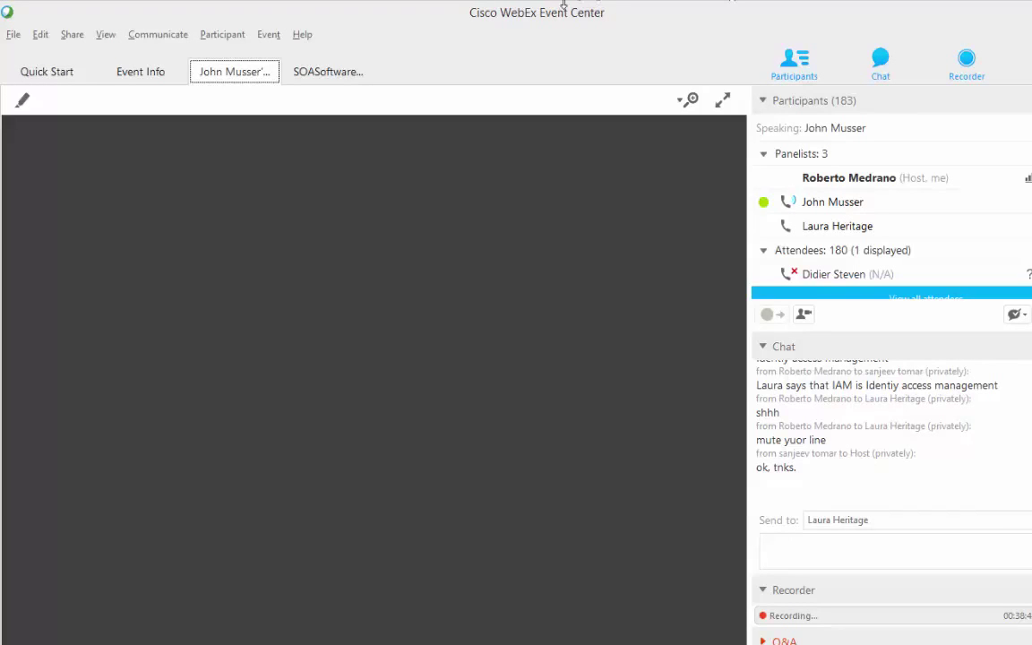
pyautogui.click(724, 104)
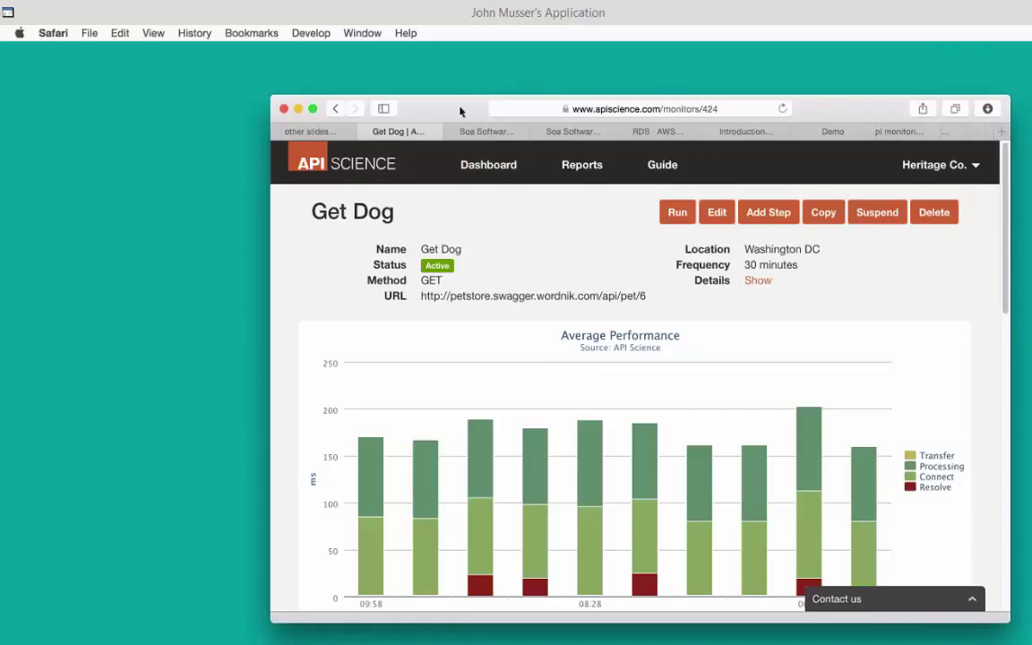
# Move the browser window showing the Get Dog monitor toward the upper-left of the desktop and enlarge it.
pyautogui.moveTo(426, 101); pyautogui.dragTo(284, 51)
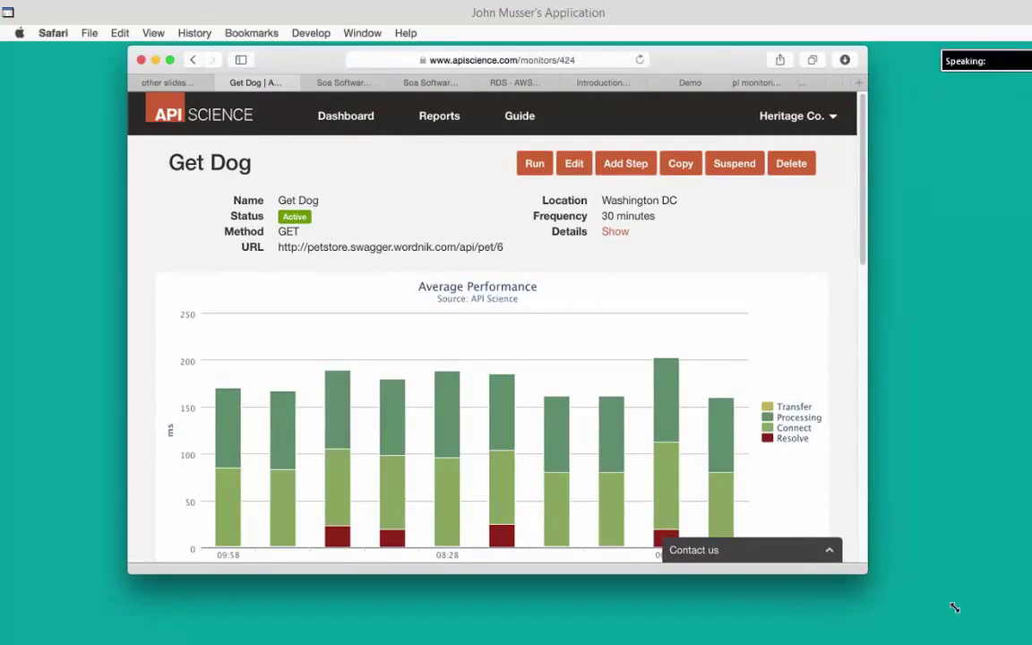
pyautogui.moveTo(866, 572); pyautogui.dragTo(1011, 627)
pyautogui.moveTo(245, 80); pyautogui.dragTo(129, 96)
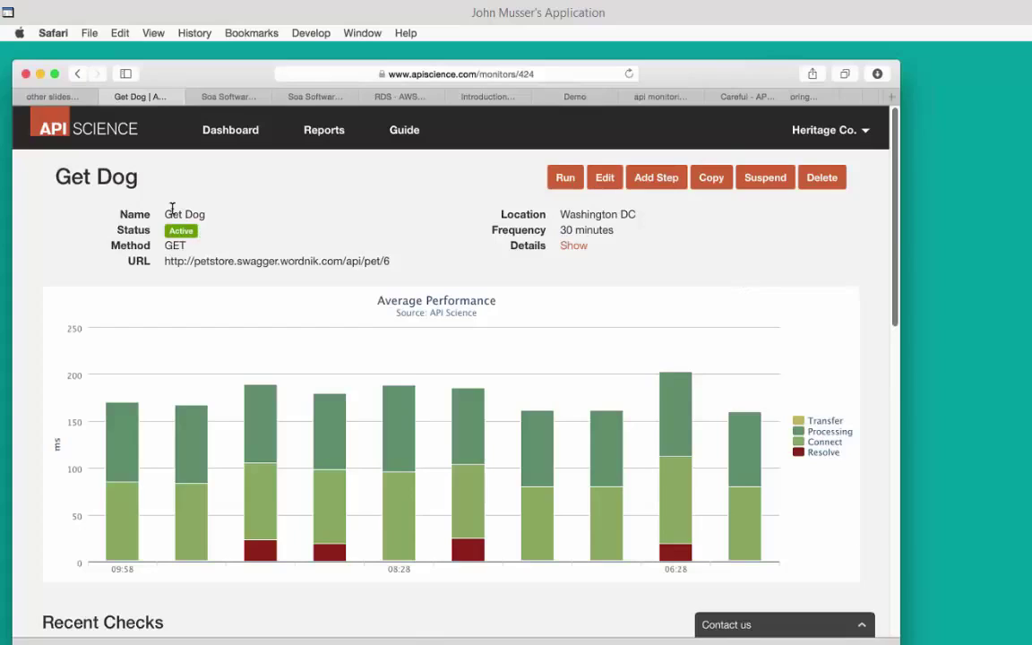
# Highlight the Get Dog monitor's name, URL domain, location and check frequency in turn to review its configuration.
pyautogui.moveTo(168, 215); pyautogui.dragTo(190, 218)
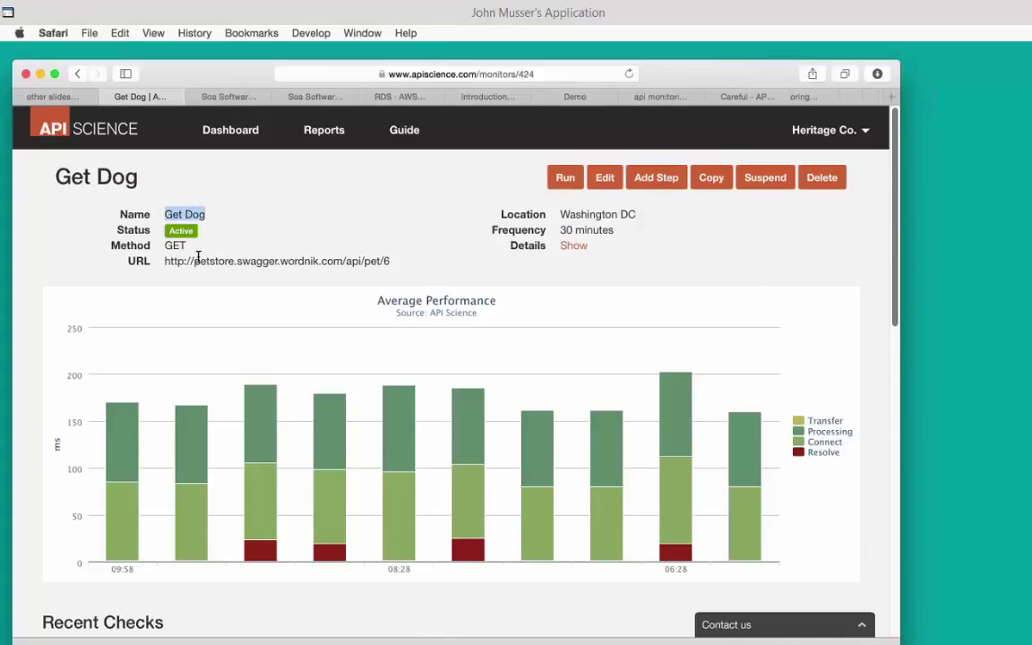
pyautogui.doubleClick(198, 258)
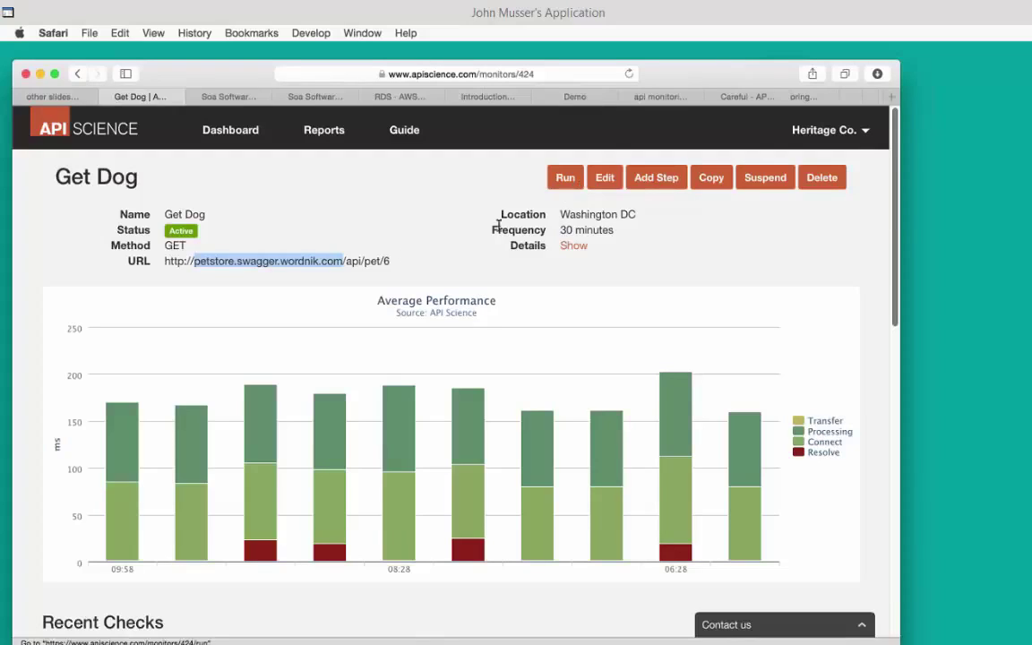
pyautogui.click(593, 211)
pyautogui.tripleClick(593, 212)
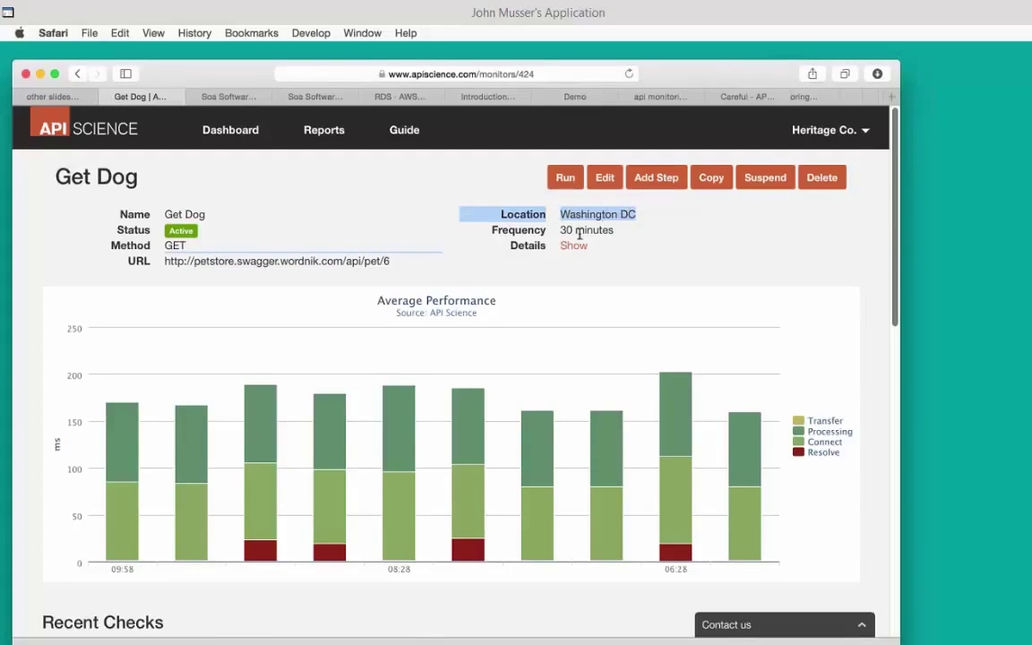
pyautogui.doubleClick(588, 230)
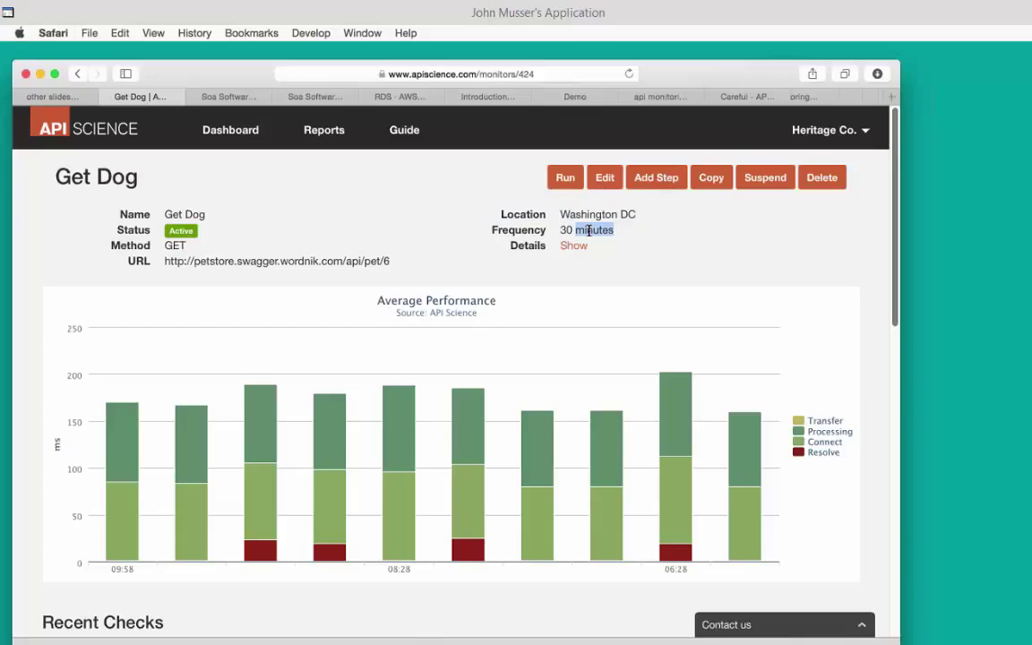
pyautogui.click(865, 322)
# Review the Get Dog monitor's average performance chart, recent checks and uptime history down to the alert rules.
pyautogui.scroll(-2, 865, 322)
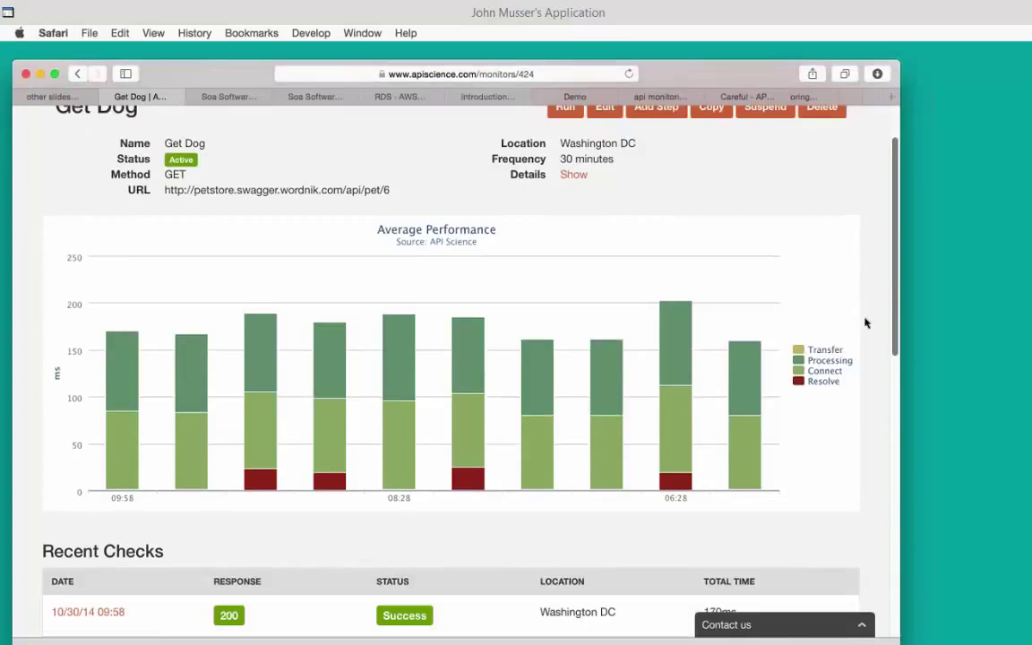
pyautogui.scroll(-1, 865, 322)
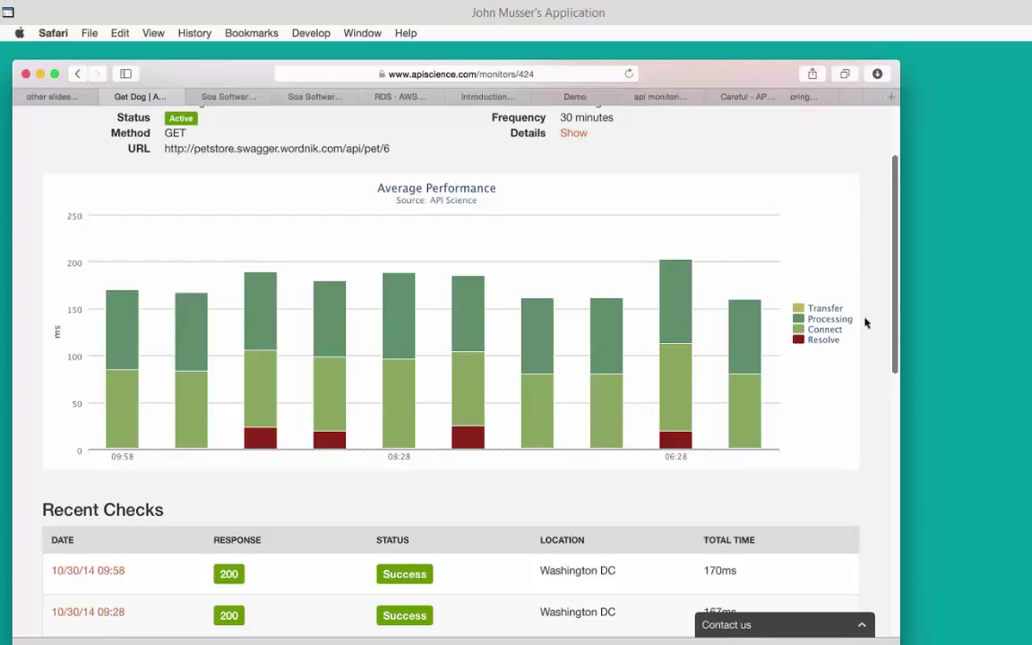
pyautogui.scroll(-5, 865, 322)
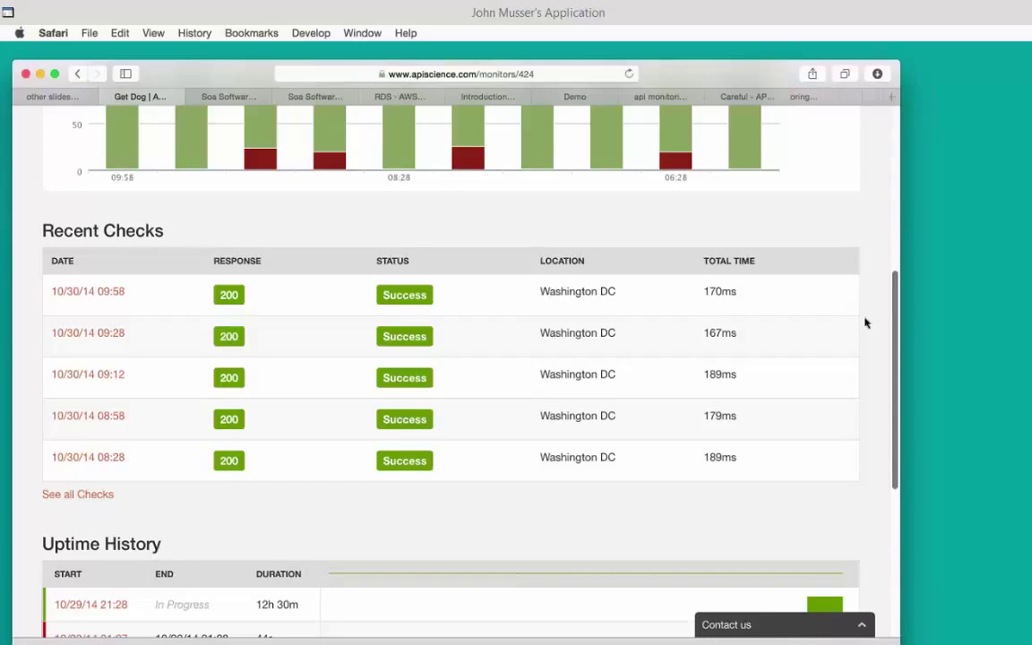
pyautogui.scroll(-2, 865, 323)
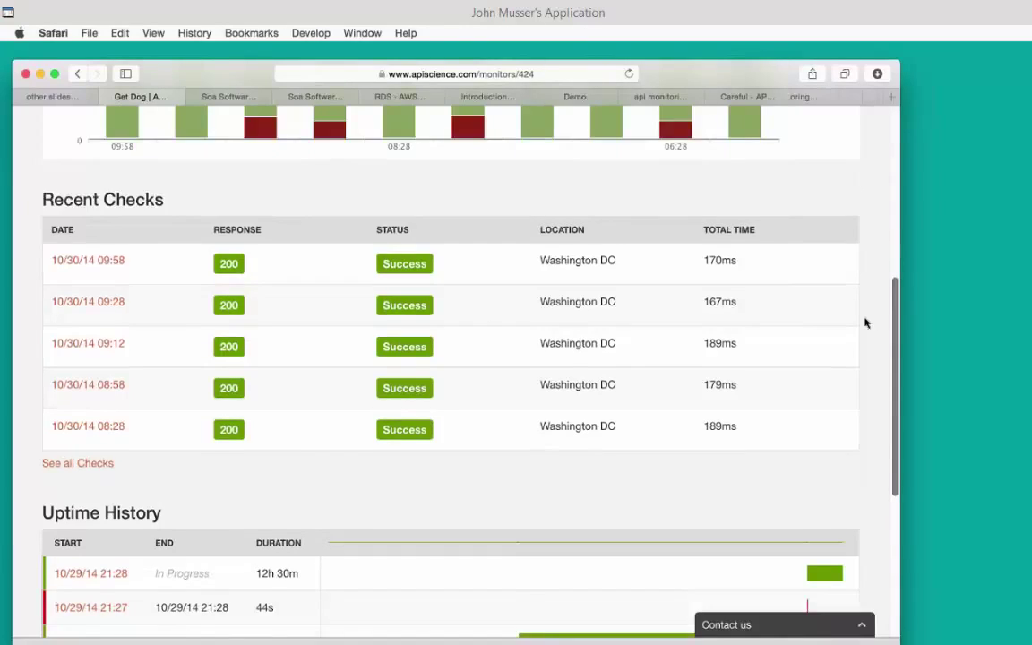
pyautogui.scroll(-2, 865, 323)
pyautogui.scroll(-5, 865, 323)
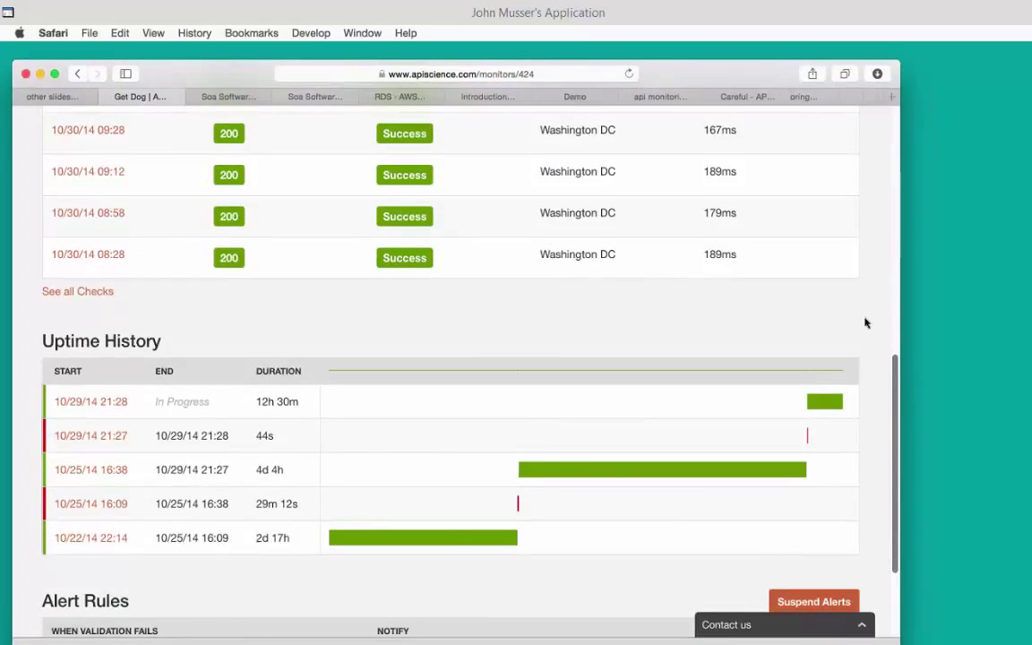
pyautogui.scroll(-2, 865, 323)
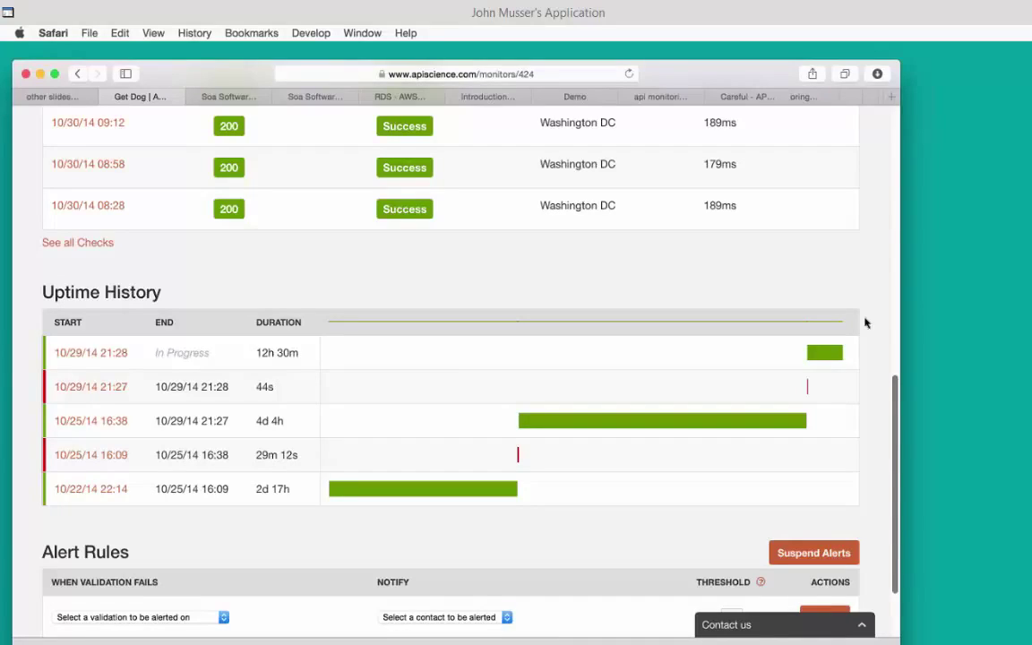
# Set the Get Dog monitor's new alert rule to "If any call fails (connectivity issue or 5xx)" and view the available notification contacts.
pyautogui.scroll(-1, 472, 315)
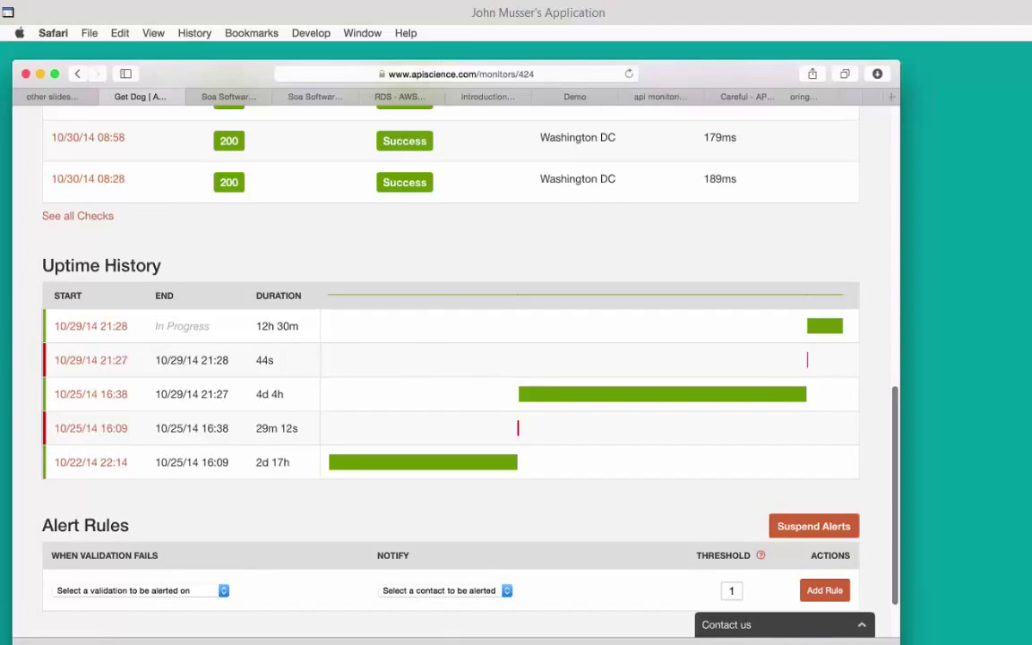
pyautogui.scroll(-2, 804, 392)
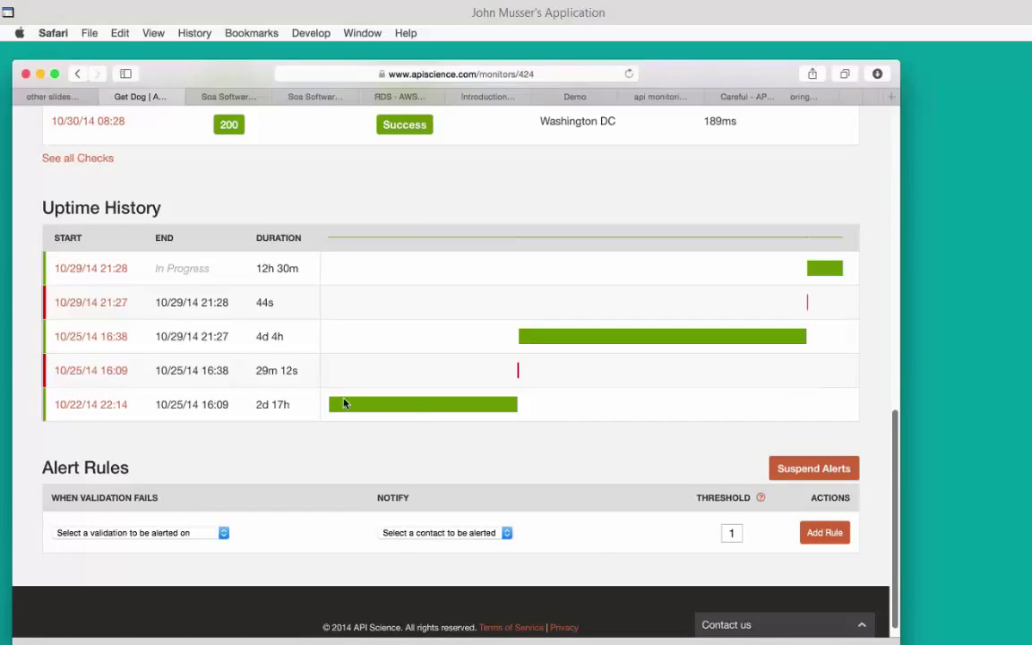
pyautogui.click(221, 533)
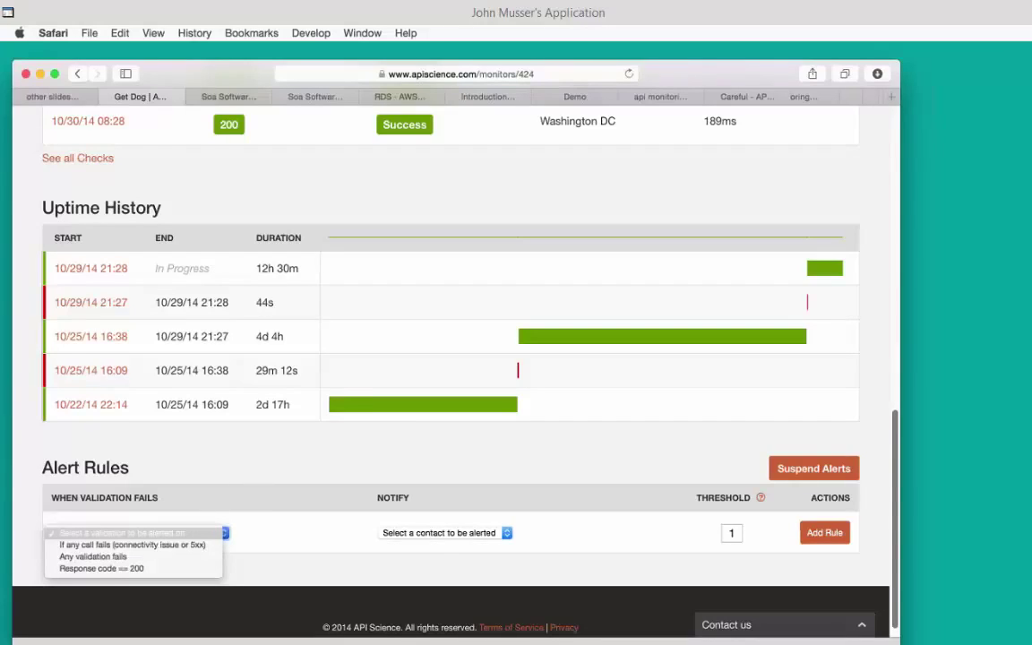
pyautogui.click(215, 552)
pyautogui.click(394, 533)
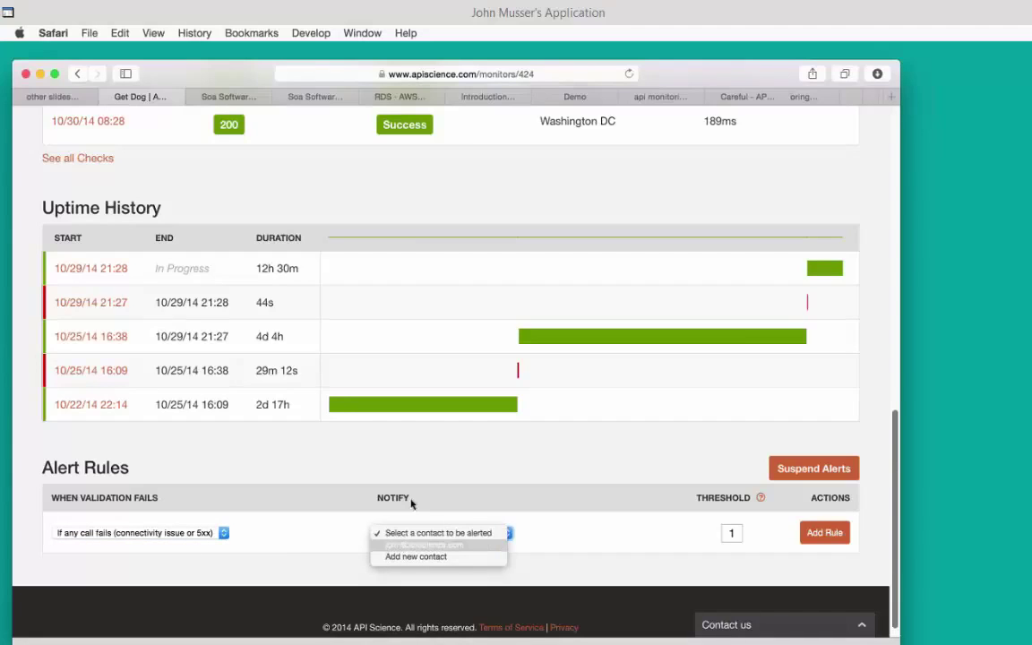
pyautogui.click(411, 502)
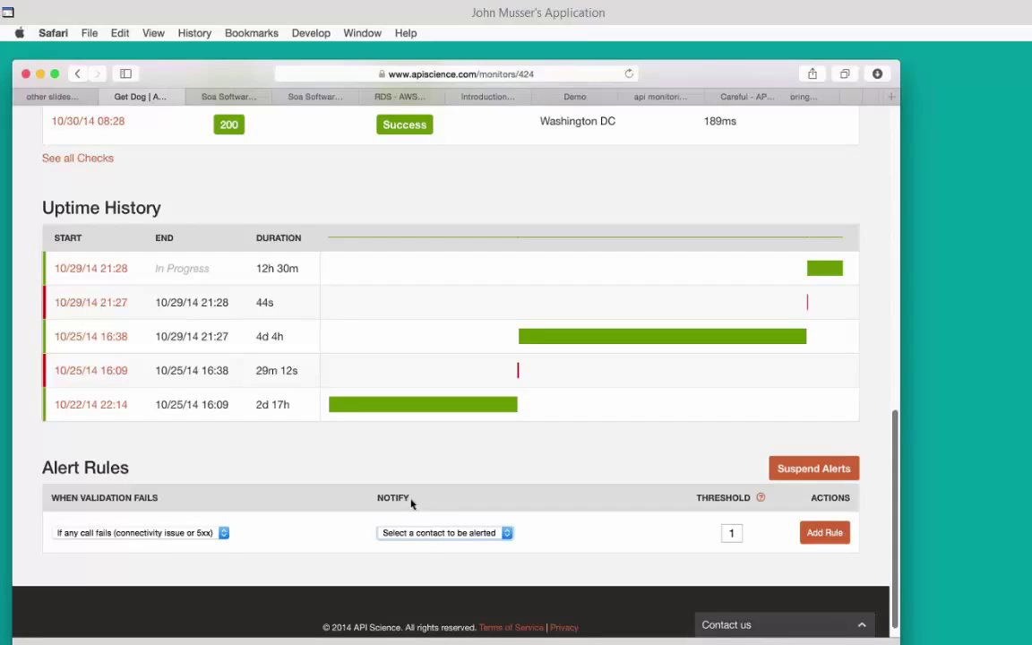
# Open Get Dog's recent check from 10/30/14 09:58 and review the total time and total size in its call summary.
pyautogui.scroll(1, 412, 504)
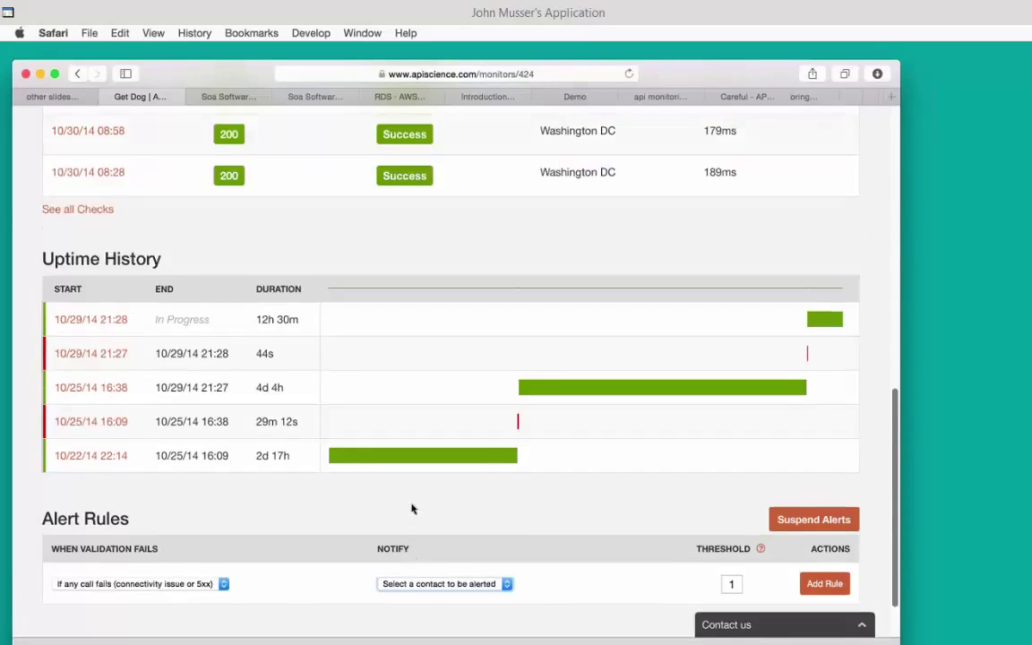
pyautogui.scroll(7, 411, 509)
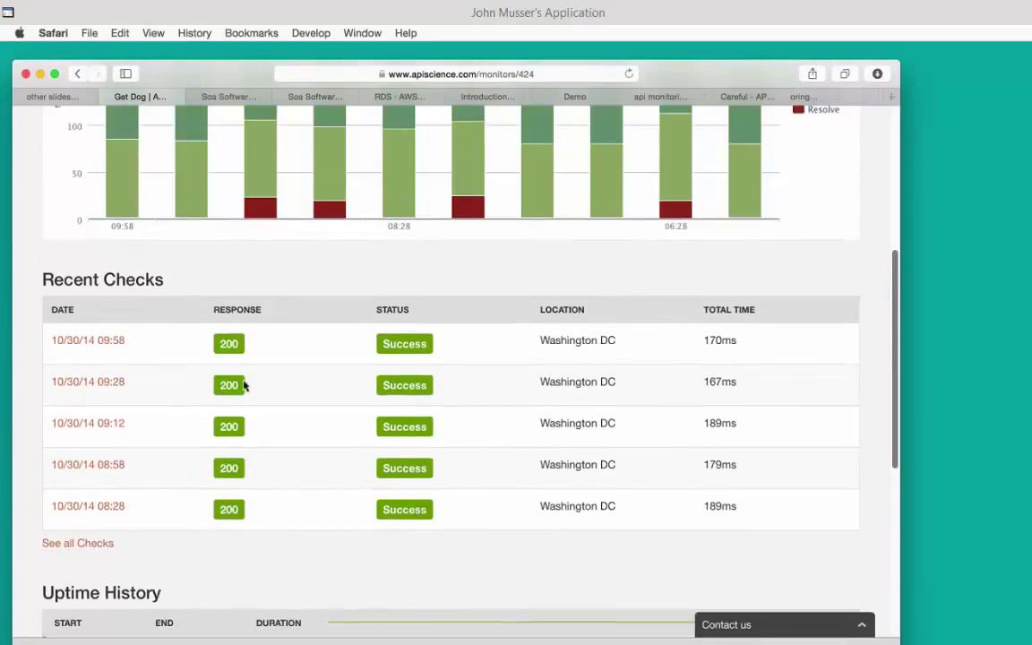
pyautogui.click(118, 346)
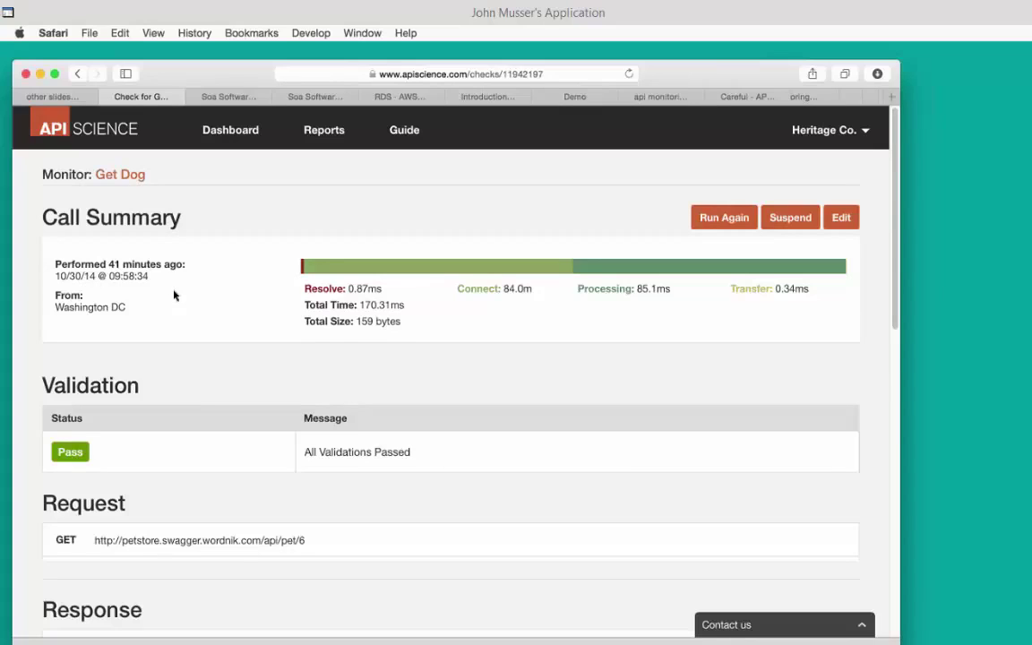
pyautogui.scroll(-1, 175, 294)
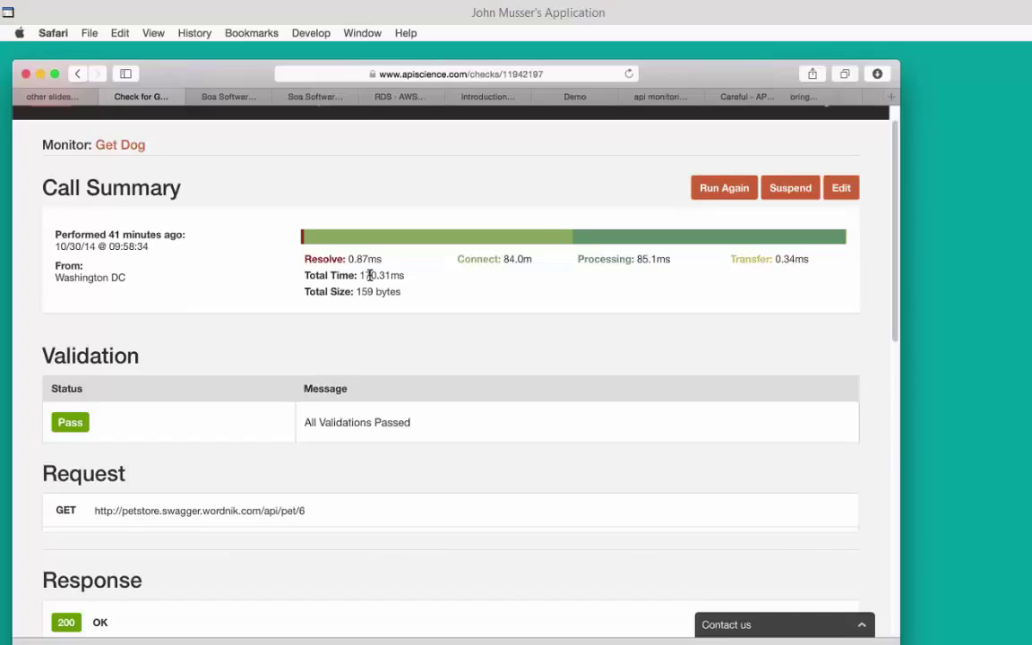
pyautogui.tripleClick(338, 274)
pyautogui.doubleClick(375, 294)
# Review the check's validation, request, response headers and JSON response body.
pyautogui.scroll(-4, 375, 294)
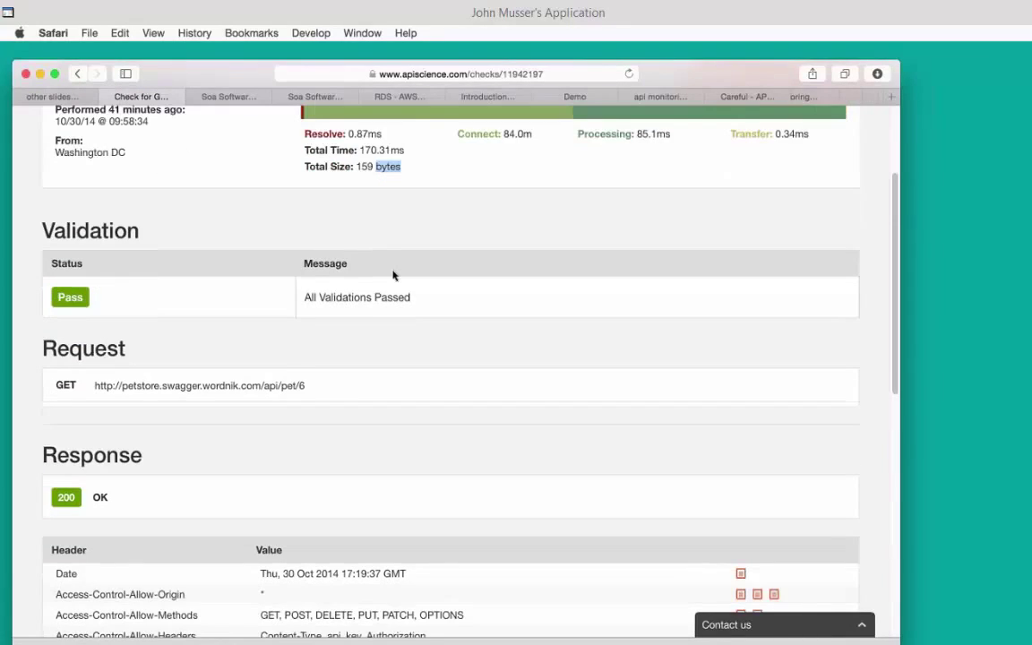
pyautogui.scroll(-10, 392, 275)
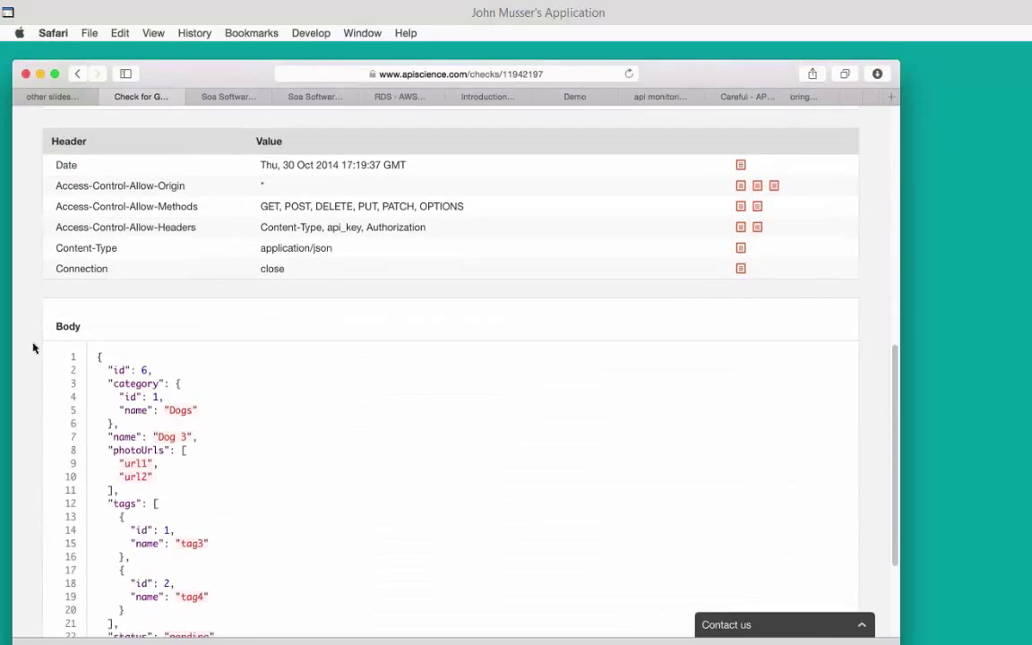
pyautogui.scroll(-3, 33, 347)
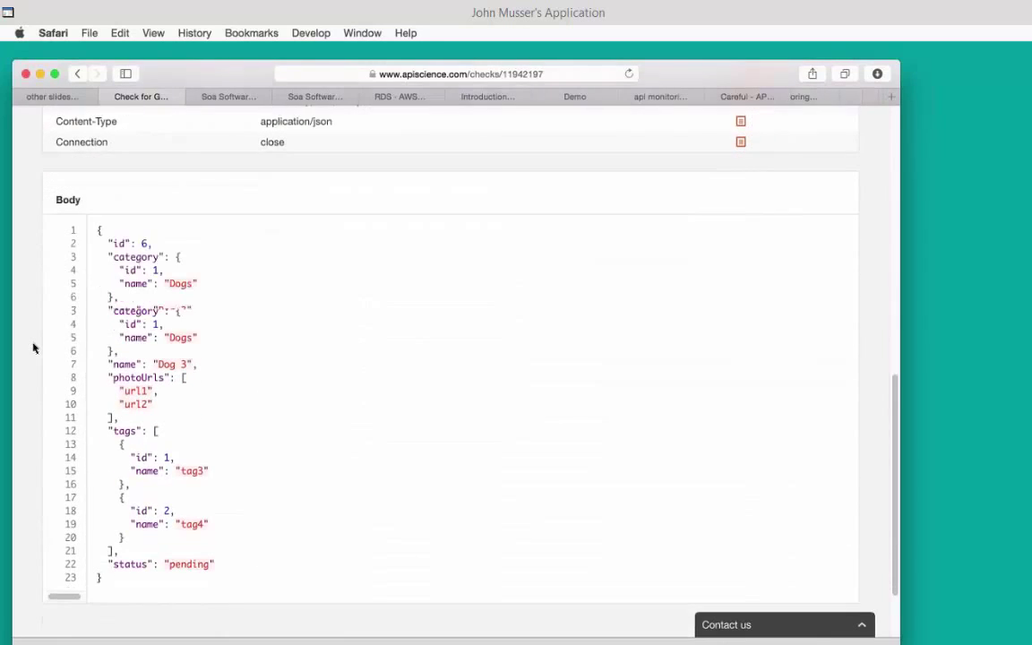
pyautogui.scroll(4, 33, 352)
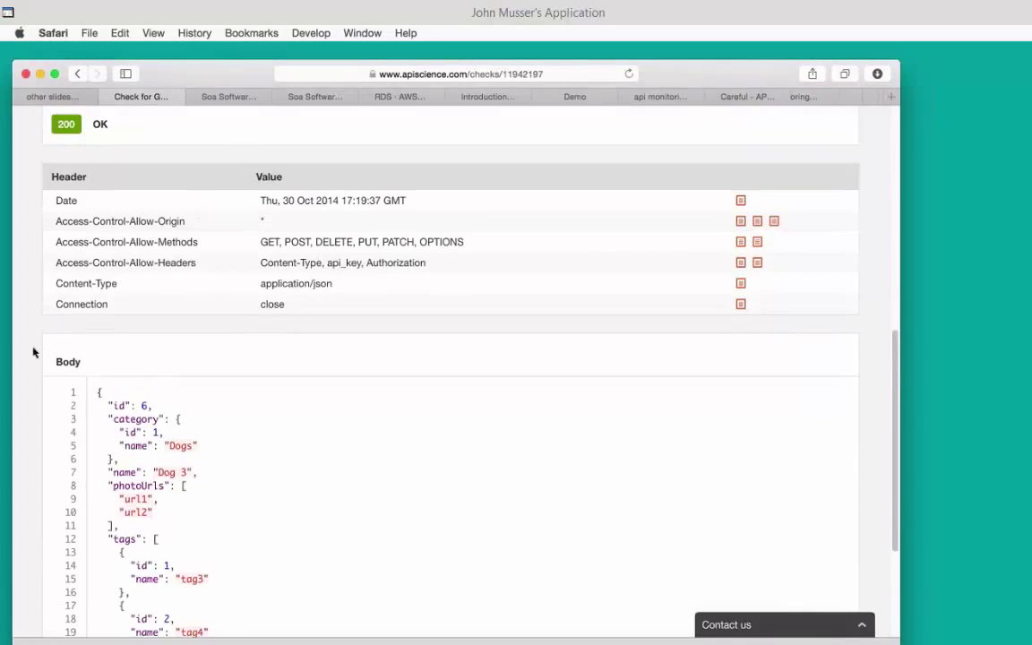
pyautogui.scroll(13, 34, 352)
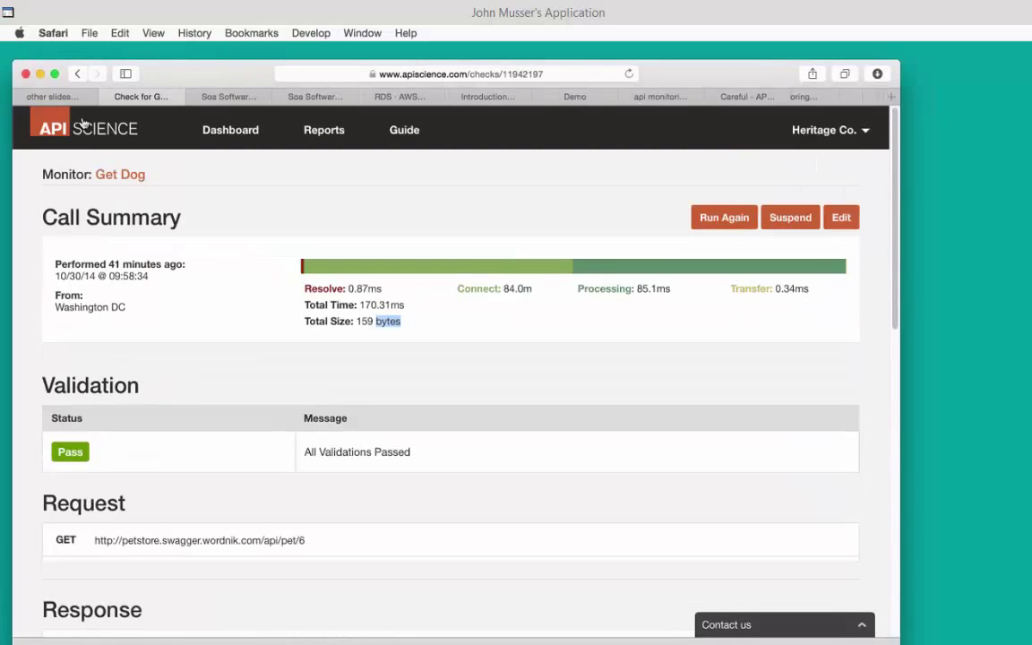
# Return to the Get Dog monitor, open its 10/25/14 16:09 downtime entry from the uptime history, and highlight the check's response body.
pyautogui.click(77, 73)
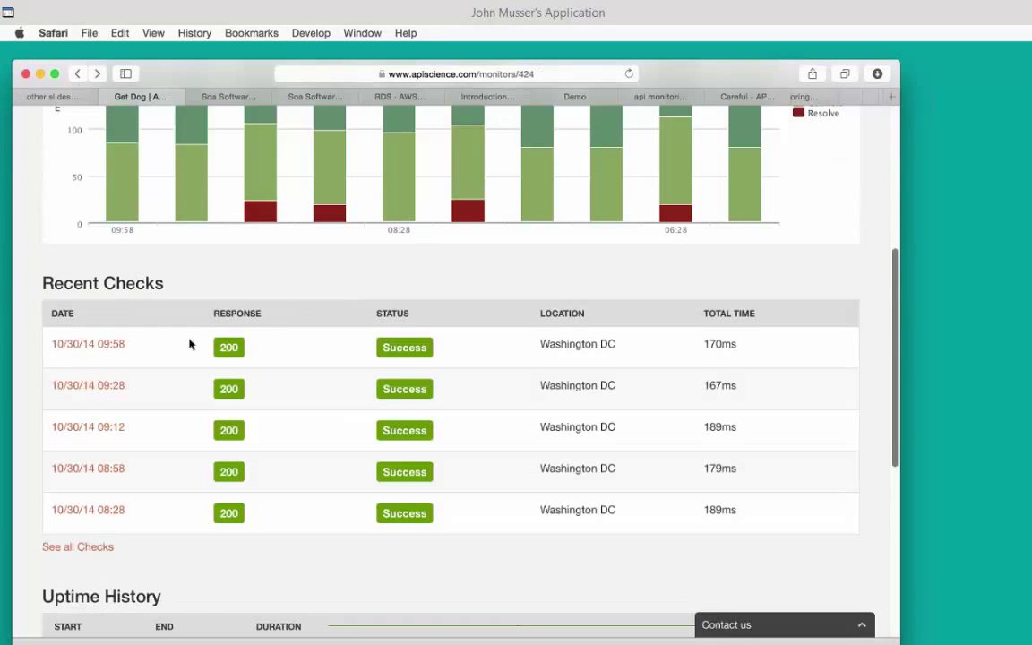
pyautogui.scroll(-7, 189, 343)
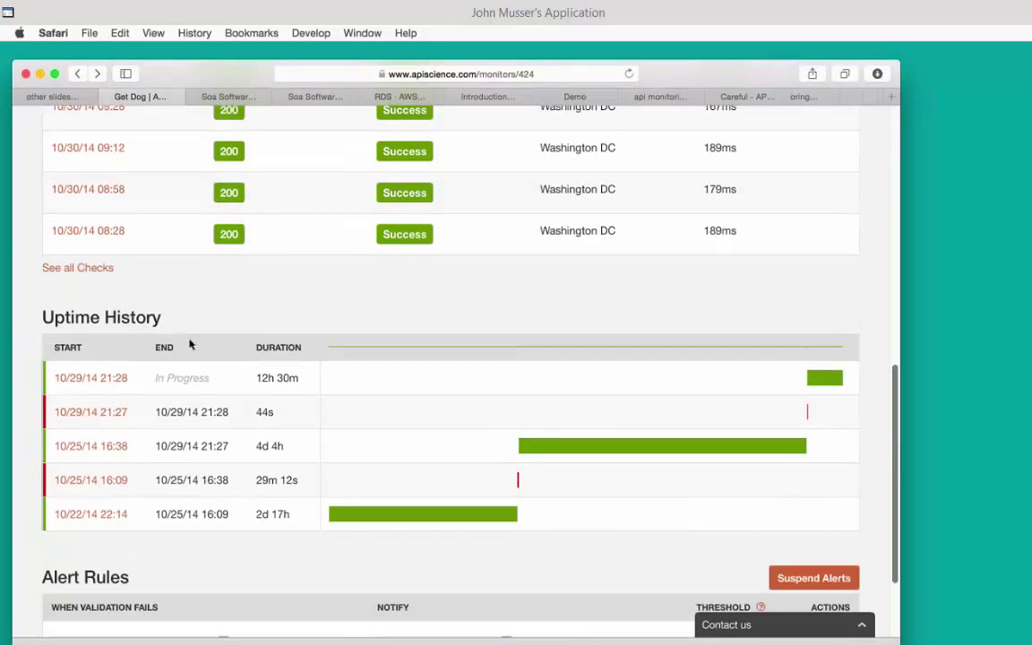
pyautogui.click(111, 483)
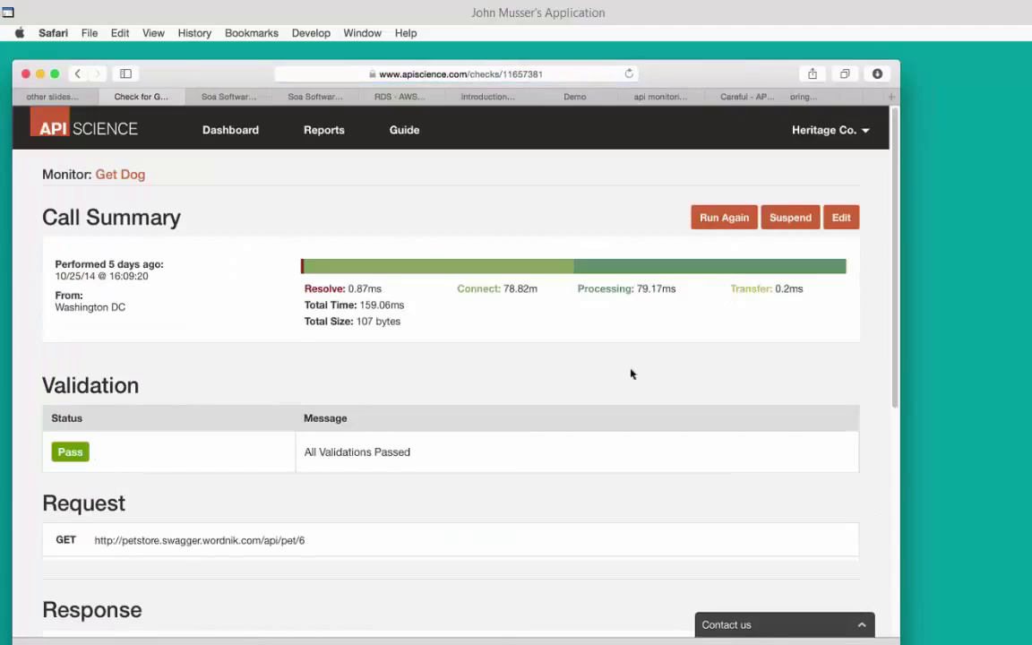
pyautogui.scroll(-2, 631, 373)
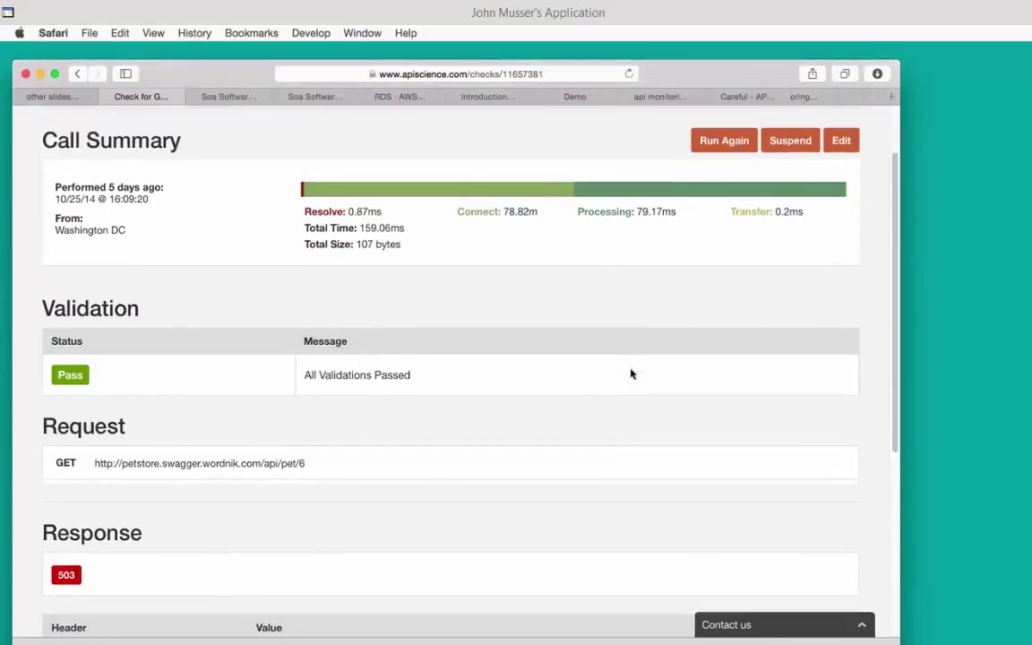
pyautogui.scroll(-8, 737, 362)
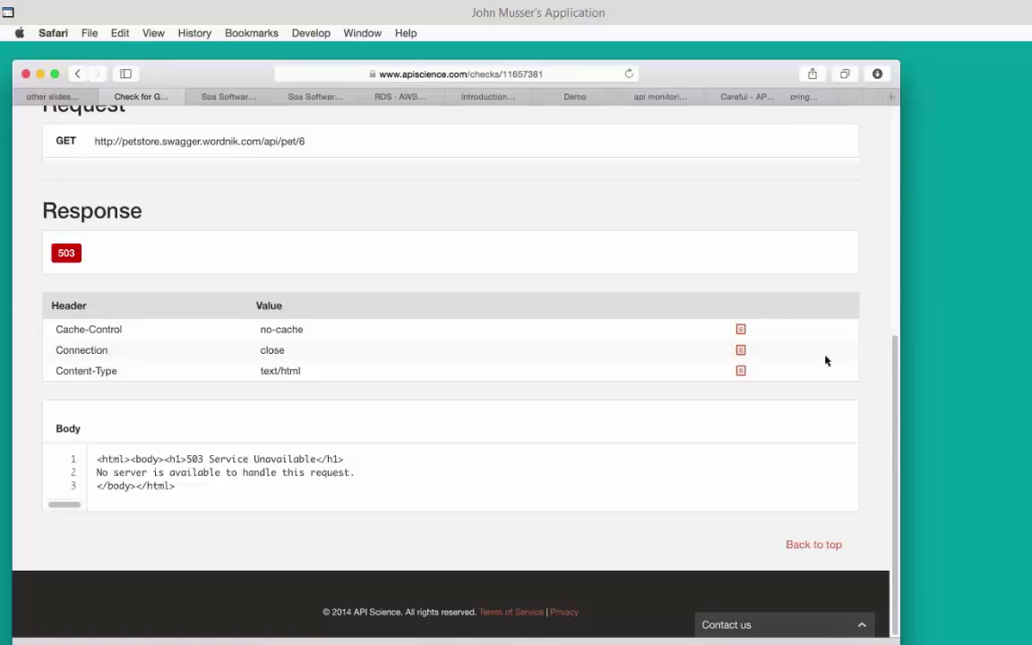
pyautogui.moveTo(100, 458); pyautogui.dragTo(194, 485)
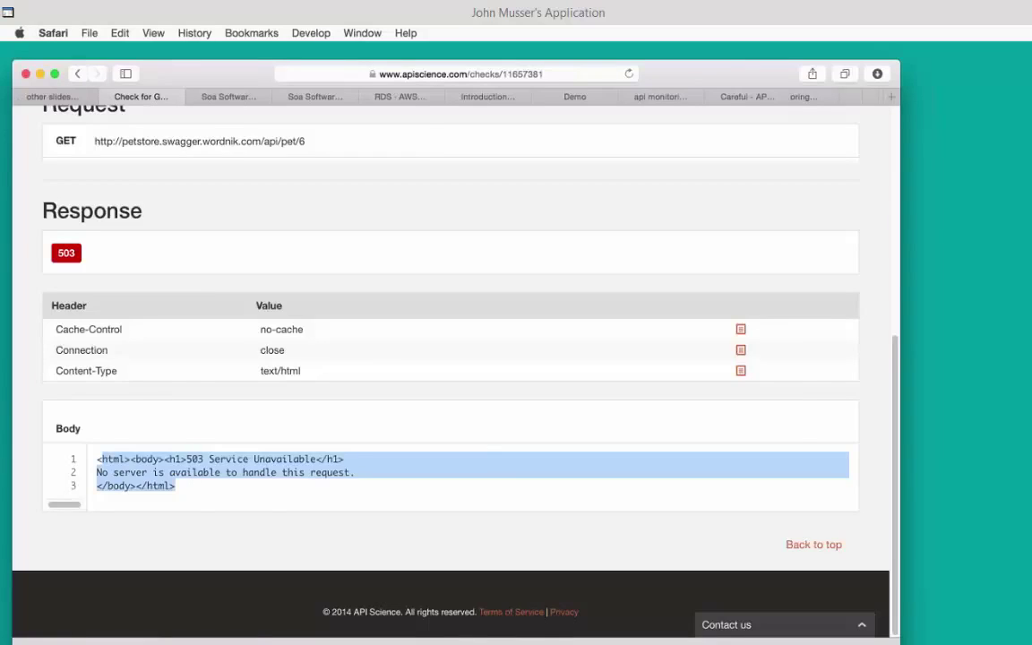
# Return to the Heritage Co. monitors list and review every monitor's status, performance and 24-hour uptime.
pyautogui.click(77, 73)
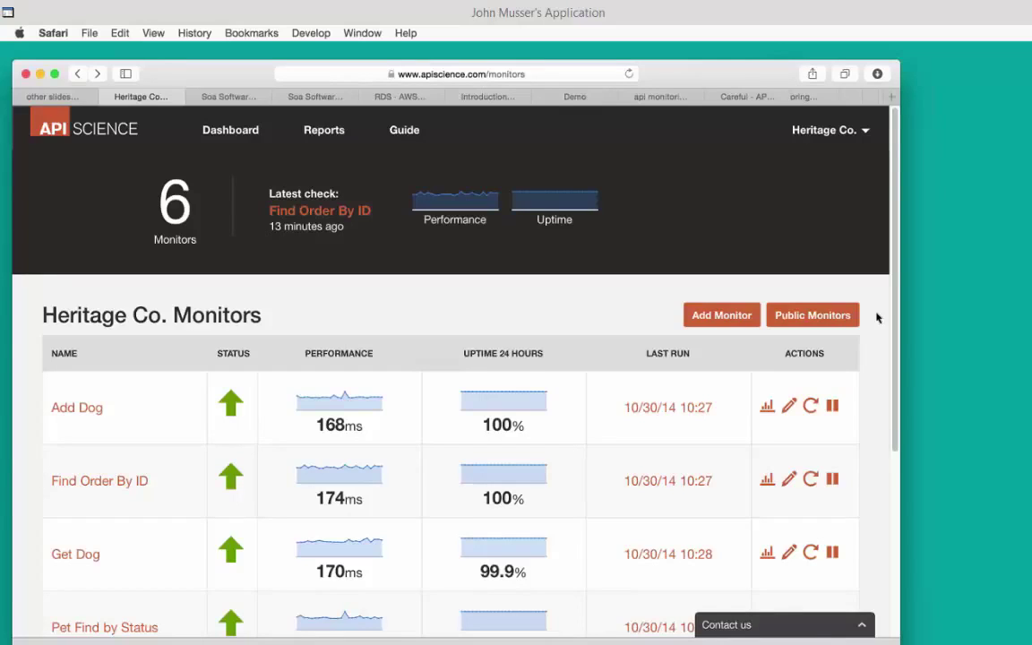
pyautogui.scroll(-2, 877, 317)
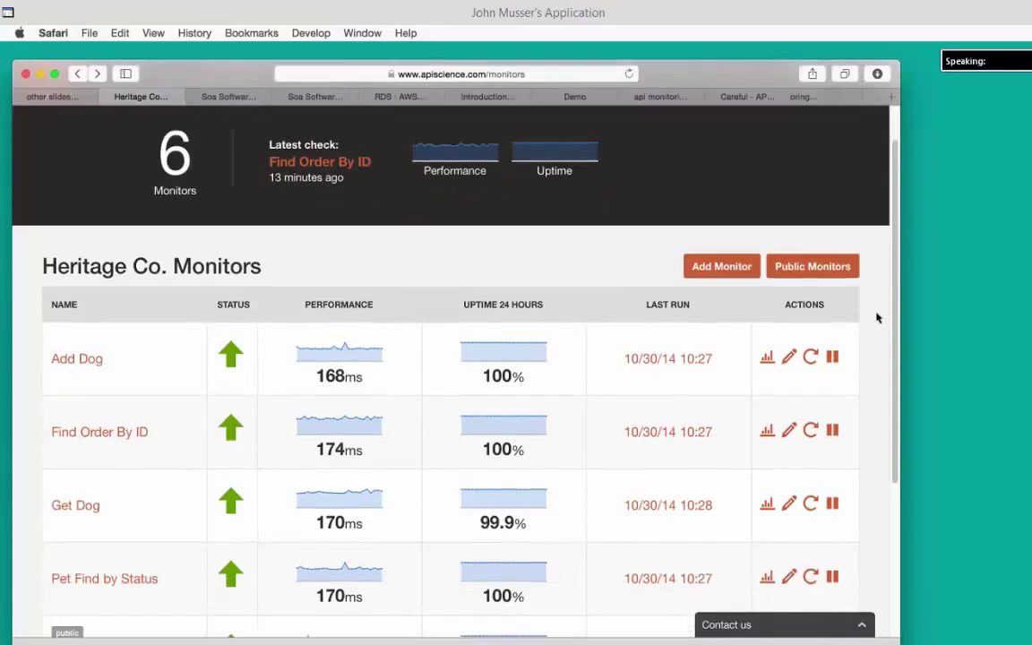
pyautogui.scroll(-4, 877, 317)
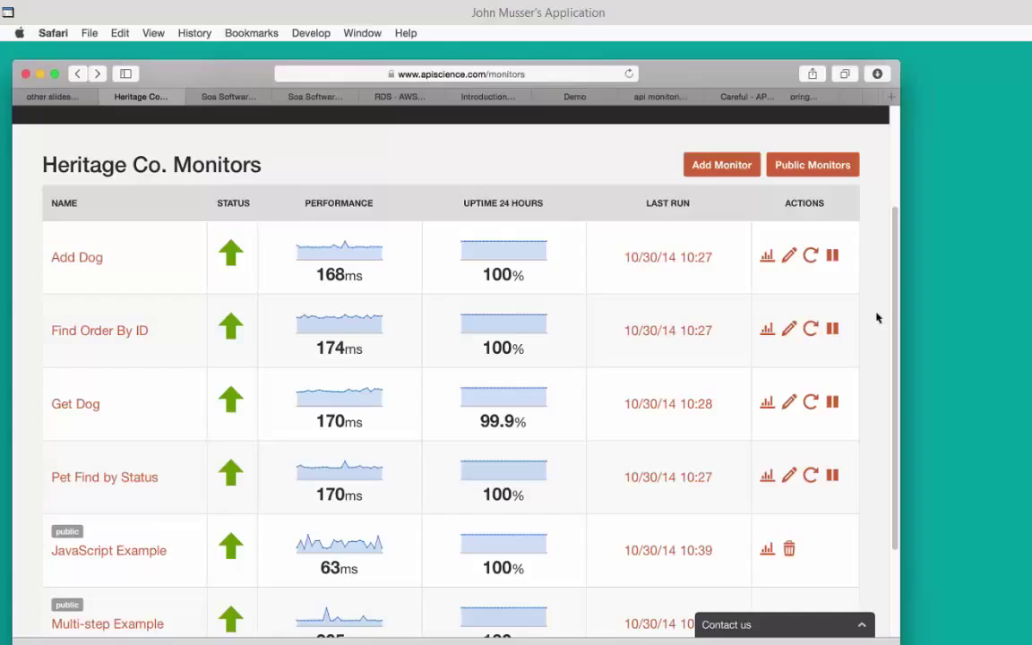
pyautogui.scroll(-3, 877, 317)
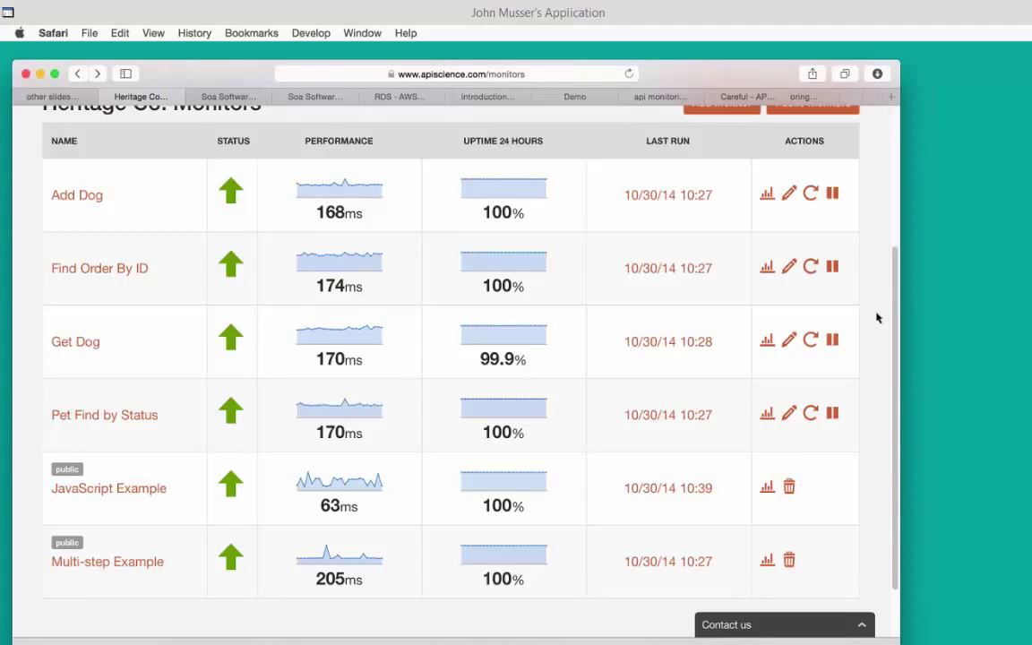
pyautogui.scroll(5, 877, 317)
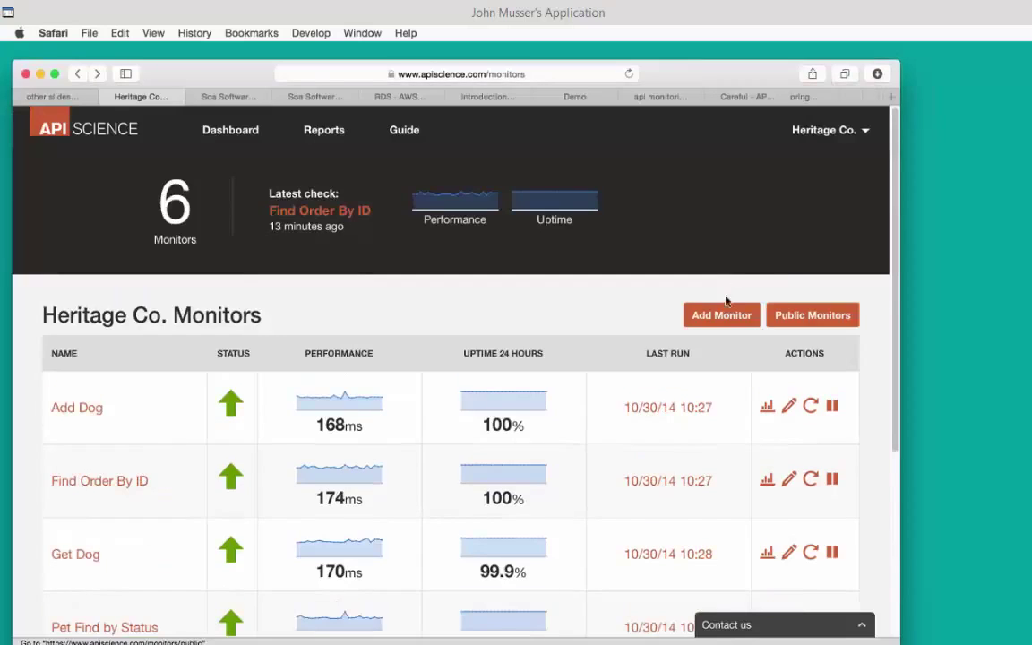
pyautogui.click(728, 310)
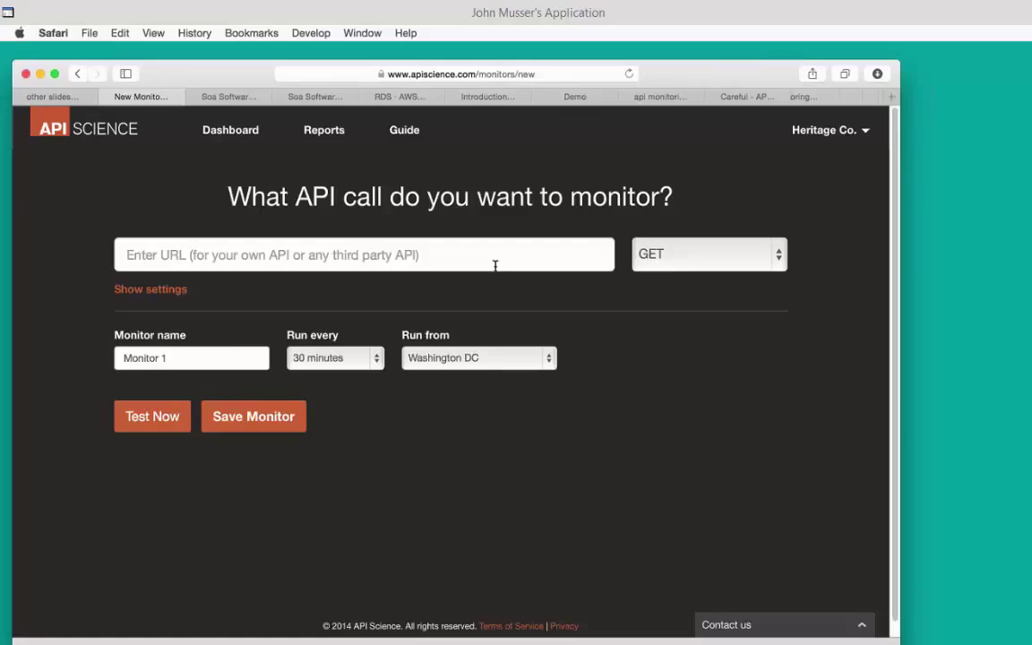
pyautogui.click(495, 266)
pyautogui.write('http://petstore.swagger.wordnik.com/api/pet/7')
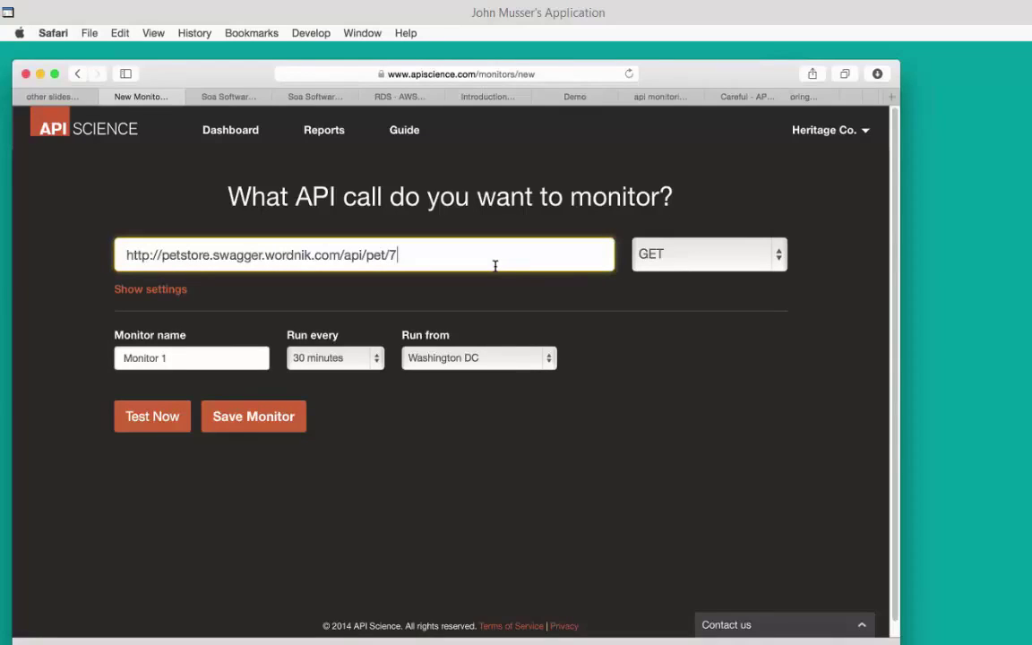
pyautogui.click(680, 263)
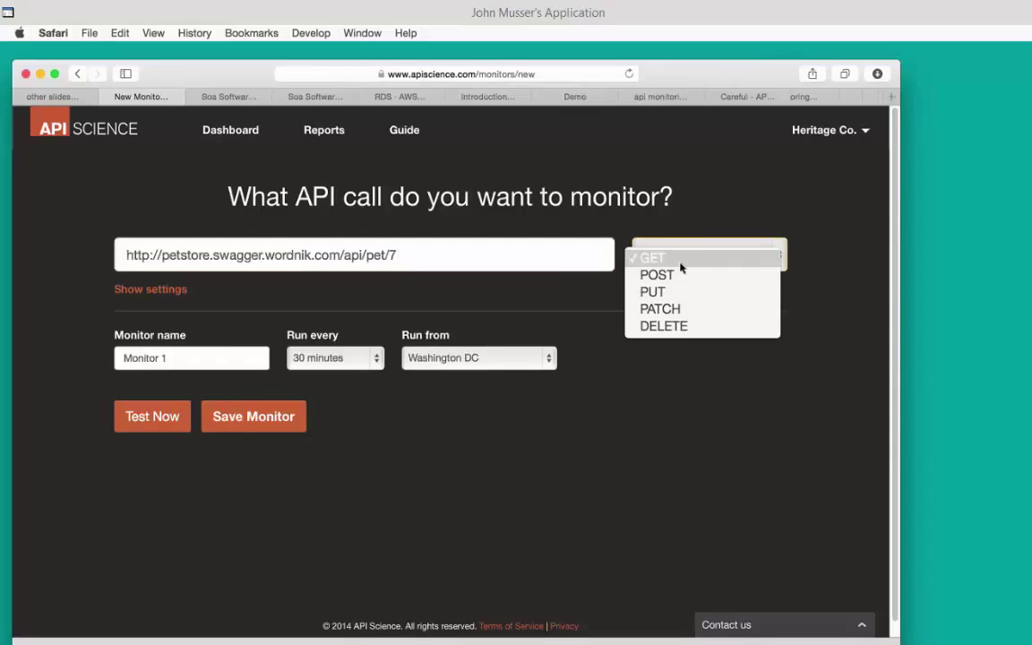